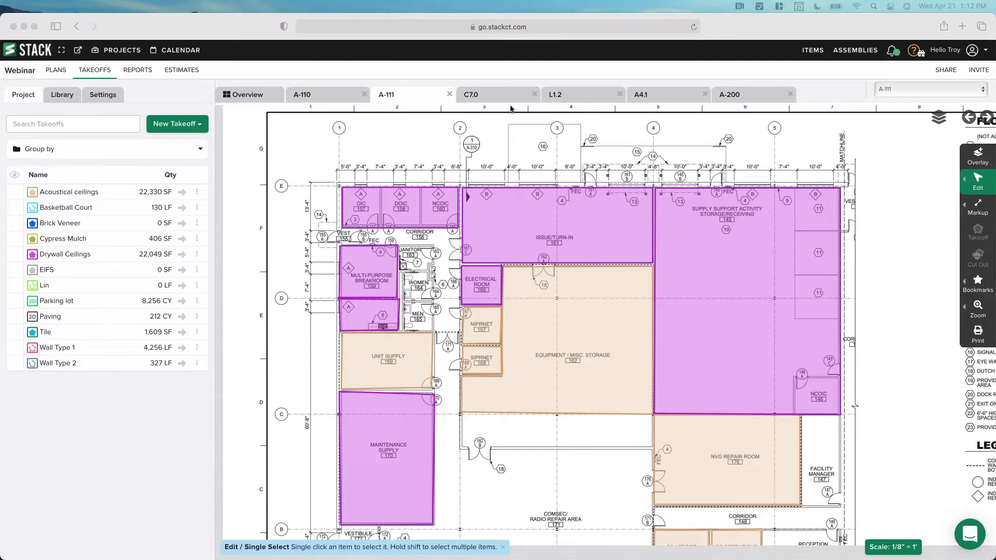
- Open the Area Settings for the Acoustical ceilings takeoff on sheet A-111
{"action": "left_click", "coordinate": [54, 192]}
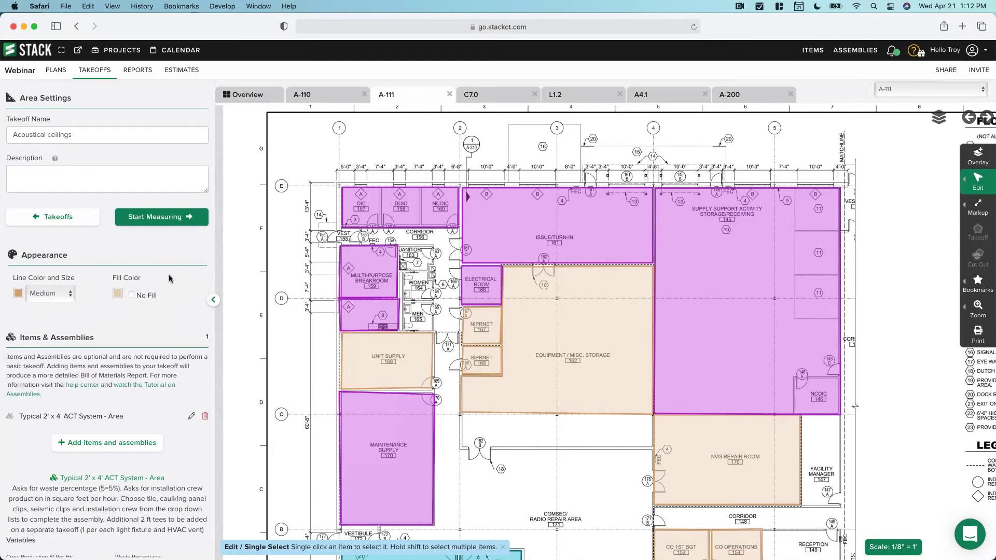
- Select the Drywall Ceilings area on the plan to check its labels, then go to ESTIMATES
{"action": "left_click", "coordinate": [515, 219]}
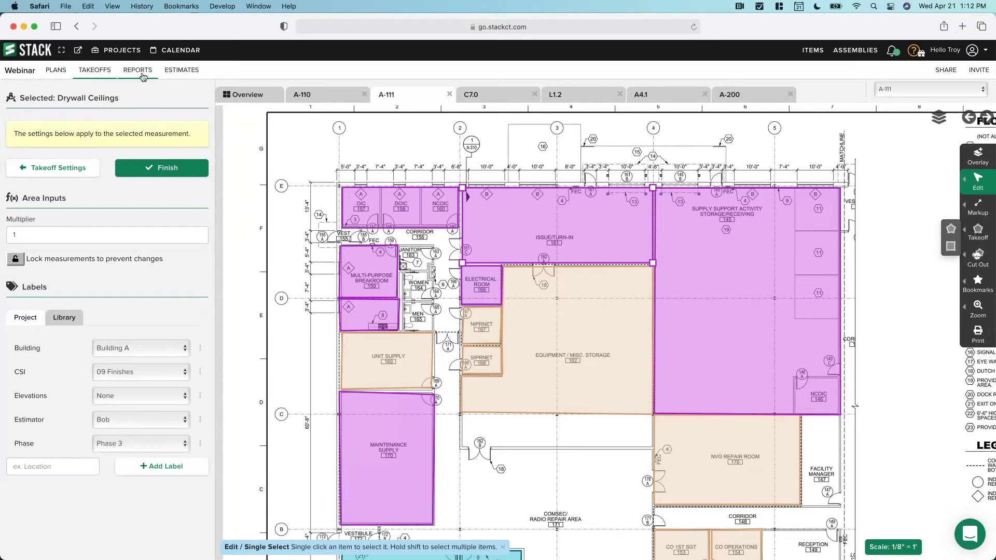
{"action": "left_click", "coordinate": [180, 70]}
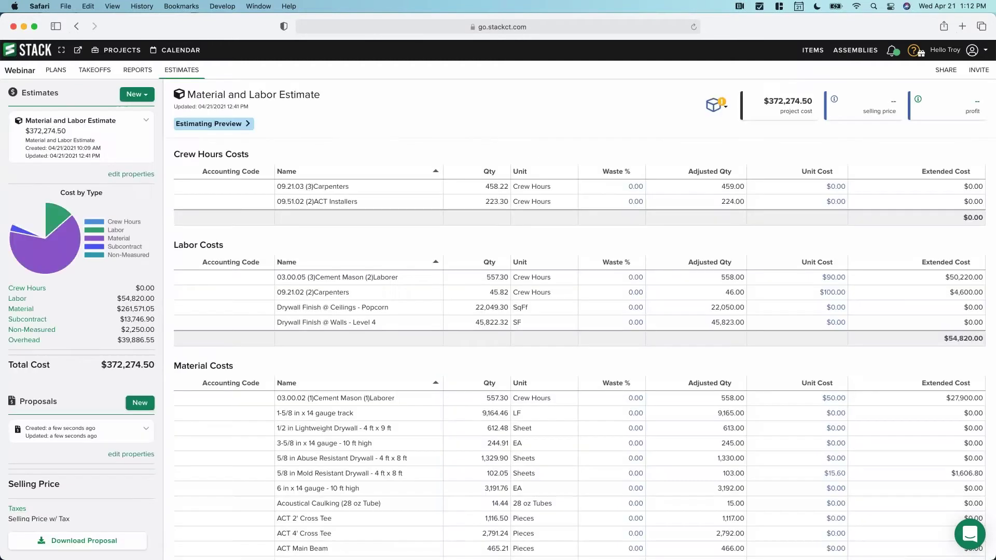
- In estimate properties, turn off Include all data and try, then clear, the 09 Finishes and Building A filters
{"action": "left_click", "coordinate": [136, 176]}
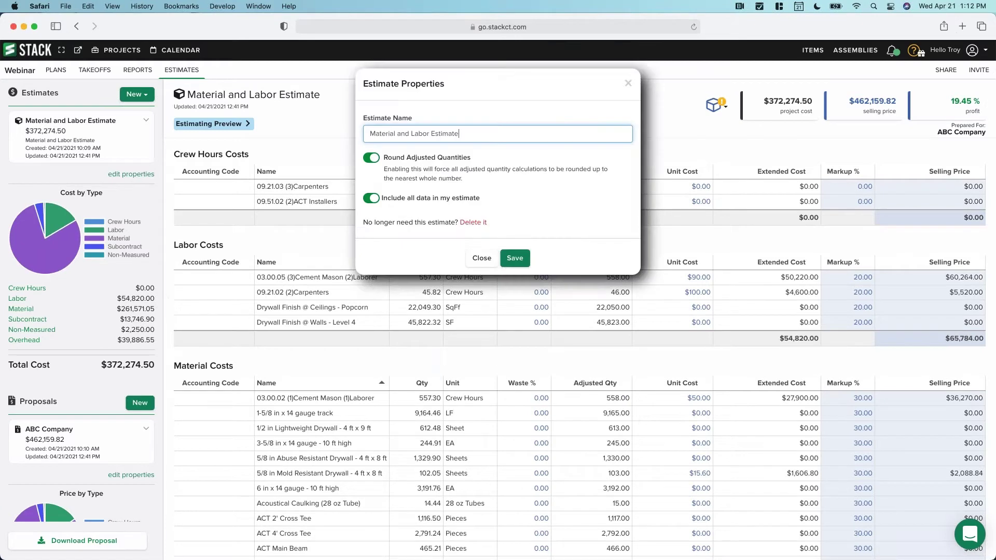
{"action": "left_click", "coordinate": [372, 200]}
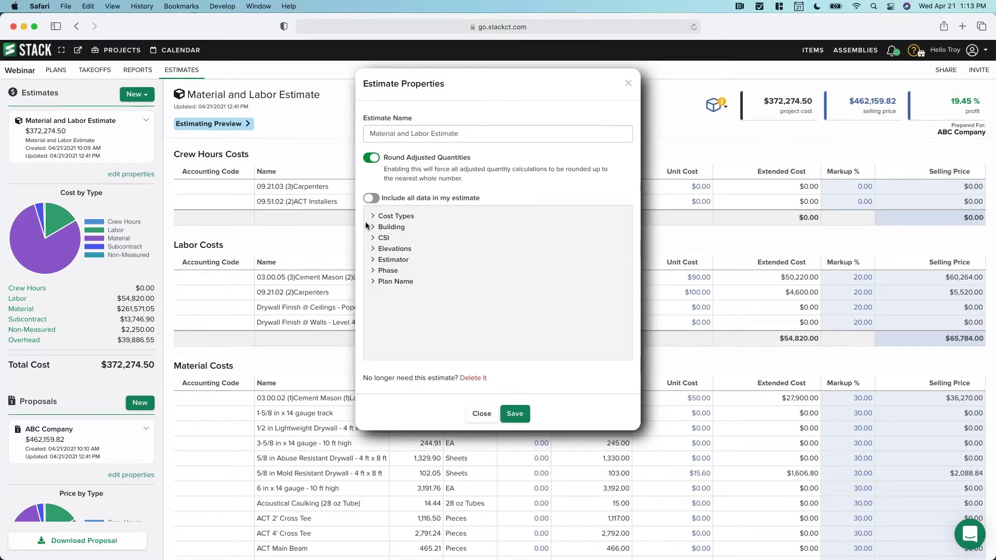
{"action": "left_click", "coordinate": [375, 239]}
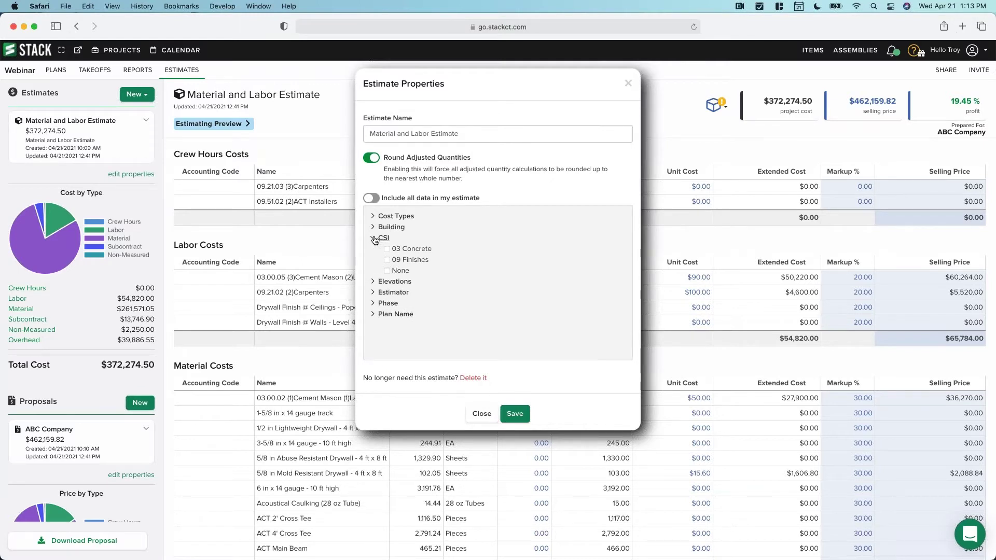
{"action": "left_click", "coordinate": [387, 260]}
{"action": "left_click", "coordinate": [387, 260]}
{"action": "left_click", "coordinate": [373, 227]}
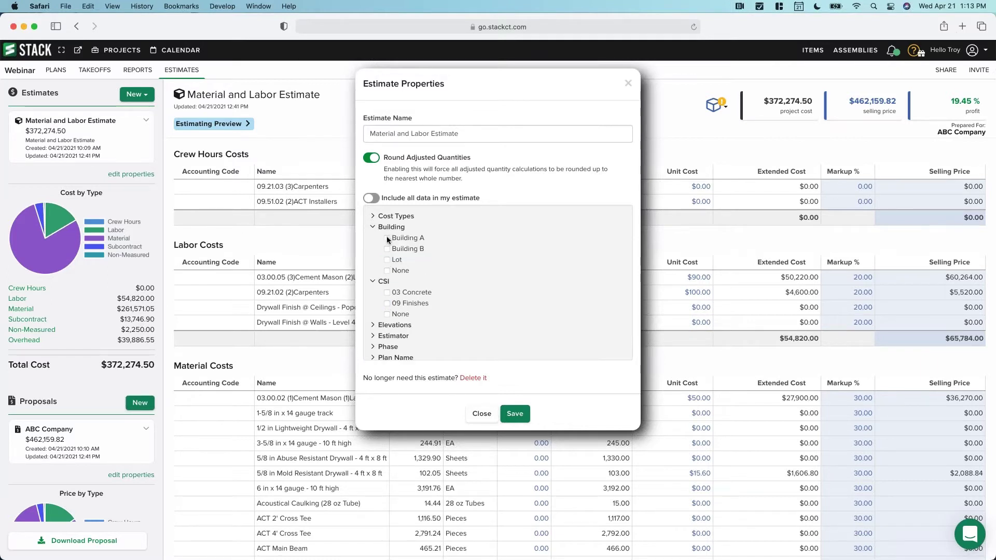
{"action": "left_click", "coordinate": [387, 237]}
{"action": "left_click", "coordinate": [387, 237]}
- Filter to Phase 1 and 03 Concrete, close without saving, and bring up Download Proposal
{"action": "scroll", "coordinate": [385, 259], "scroll_direction": "down", "scroll_amount": 1}
{"action": "left_click", "coordinate": [385, 341]}
{"action": "left_click", "coordinate": [387, 350]}
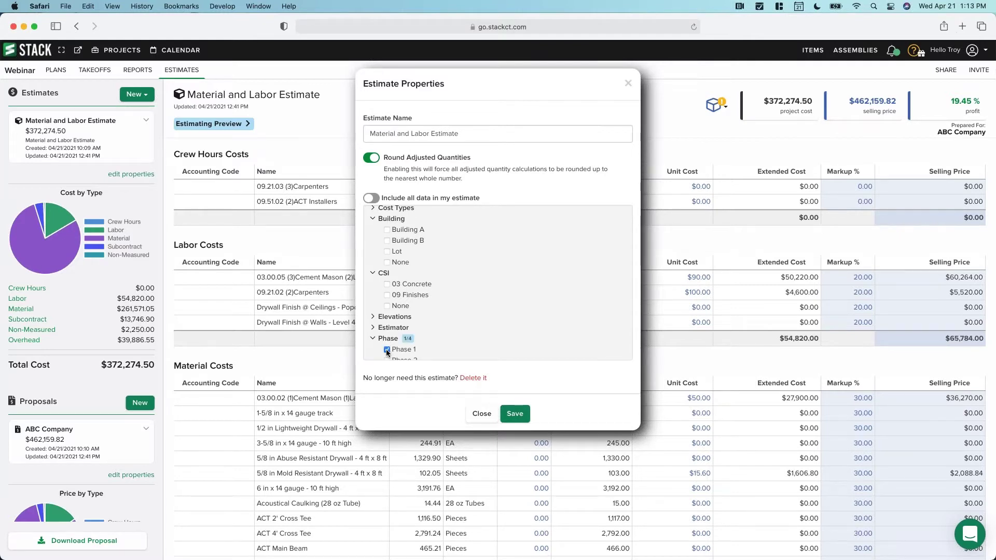
{"action": "left_click", "coordinate": [387, 285]}
{"action": "left_click", "coordinate": [480, 415]}
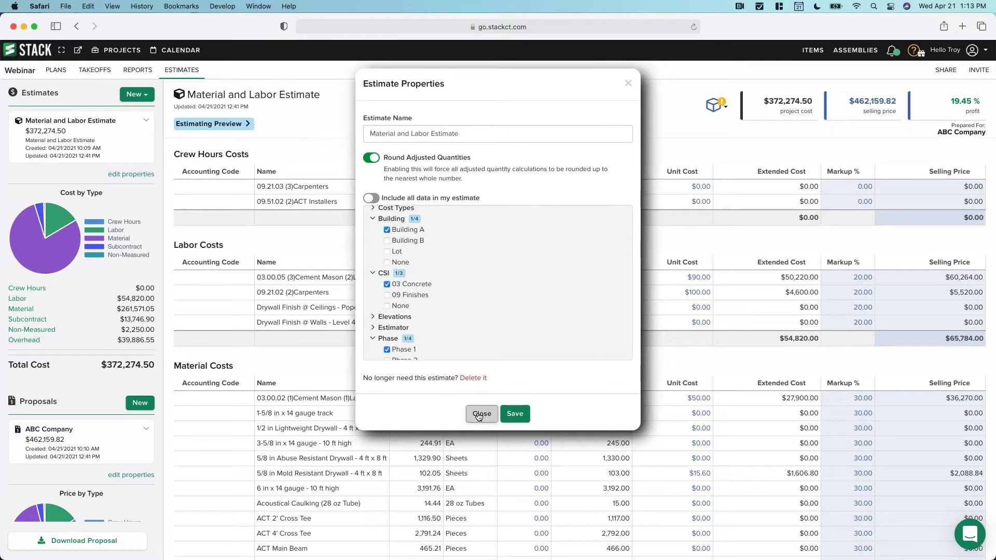
{"action": "left_click", "coordinate": [84, 544]}
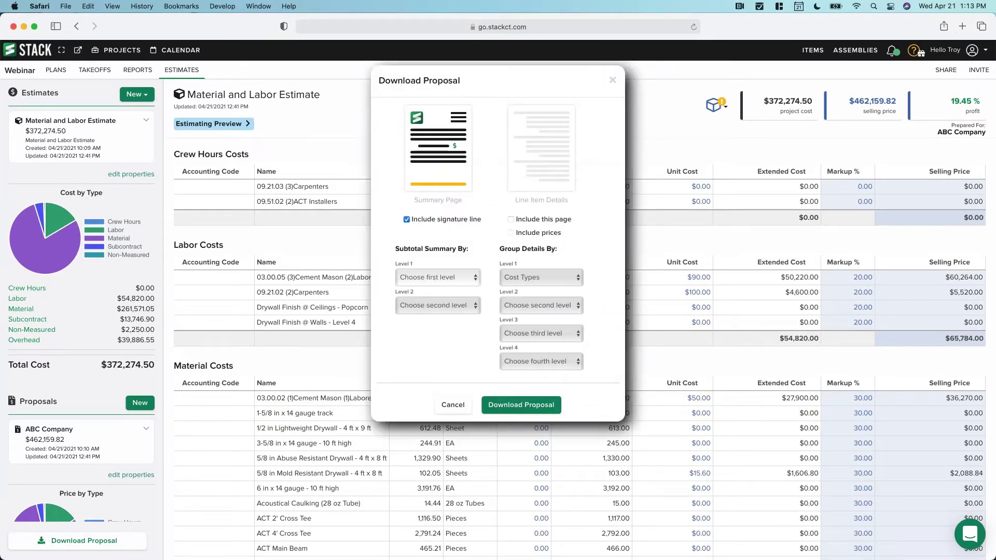
- Set the proposal subtotal levels to Building, then Cost Types
{"action": "left_click", "coordinate": [434, 277]}
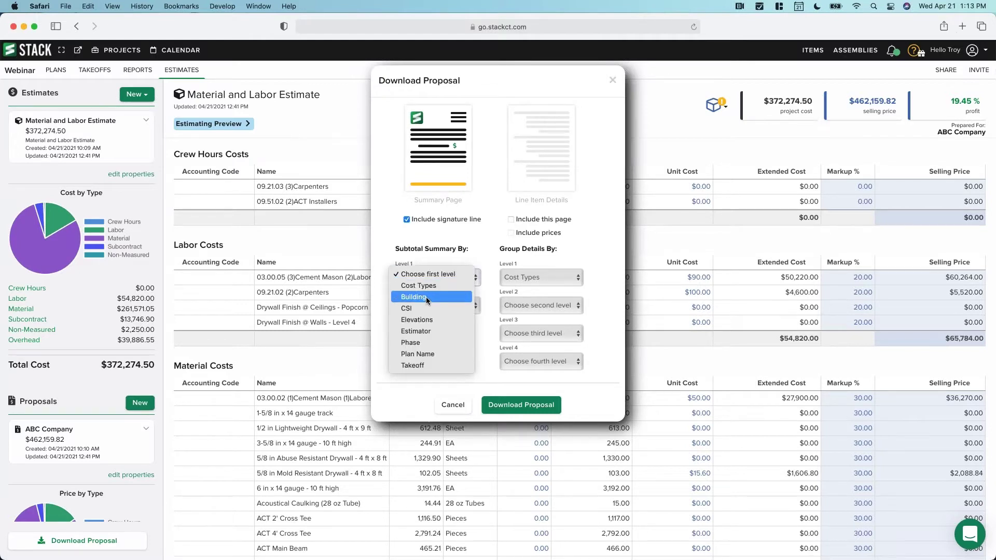
{"action": "left_click", "coordinate": [427, 298]}
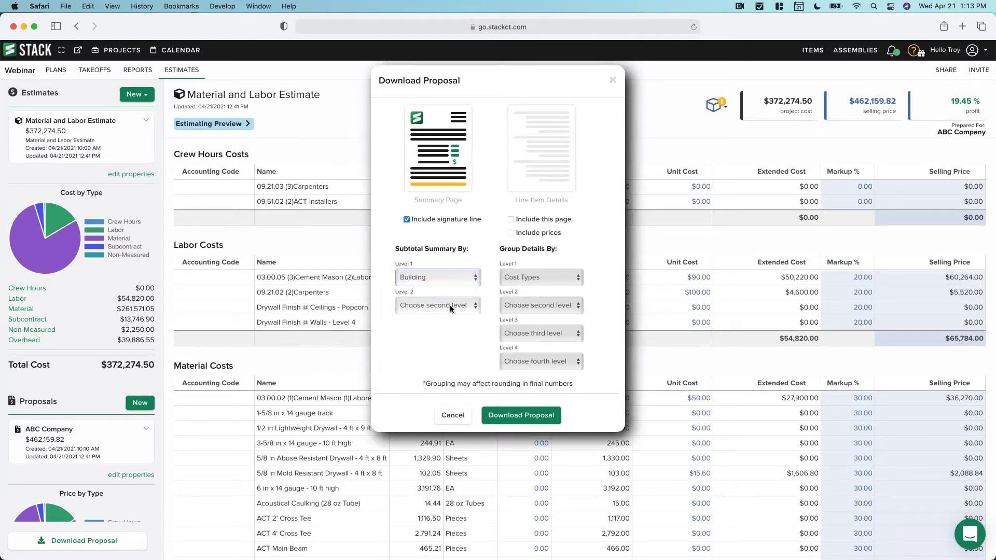
{"action": "left_click", "coordinate": [450, 306]}
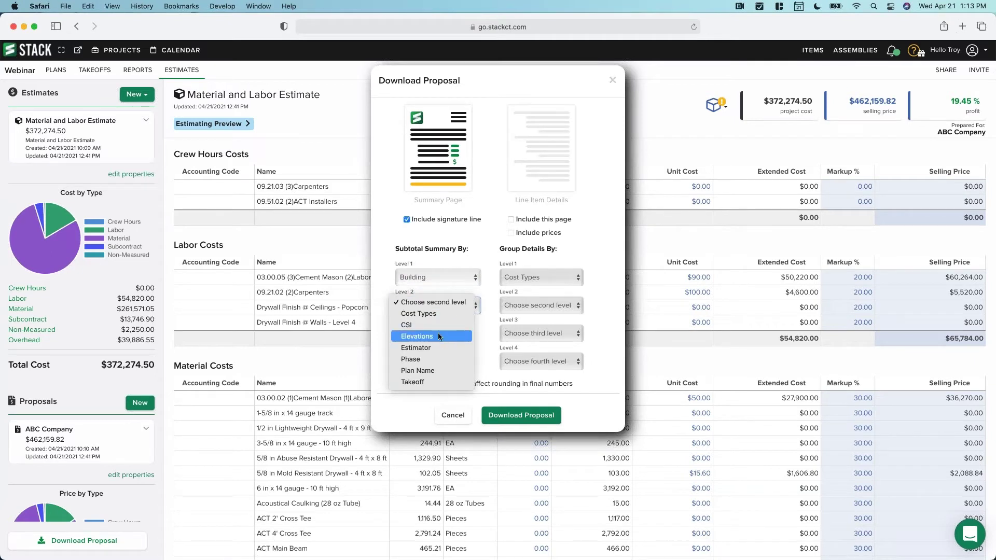
{"action": "left_click", "coordinate": [439, 313]}
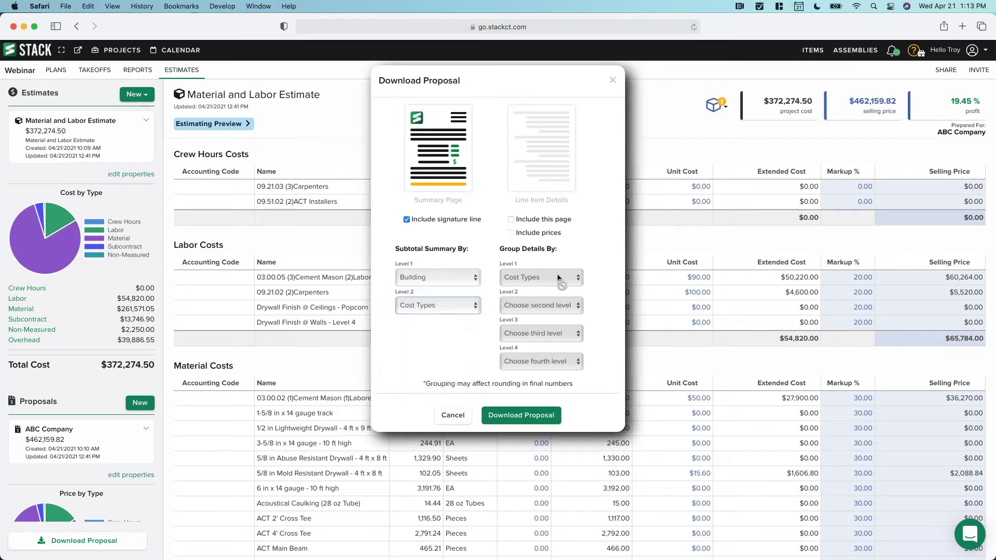
- Include a priced line item page grouped by Building, then Takeoff, and download the proposal
{"action": "left_click", "coordinate": [512, 219]}
{"action": "left_click", "coordinate": [511, 233]}
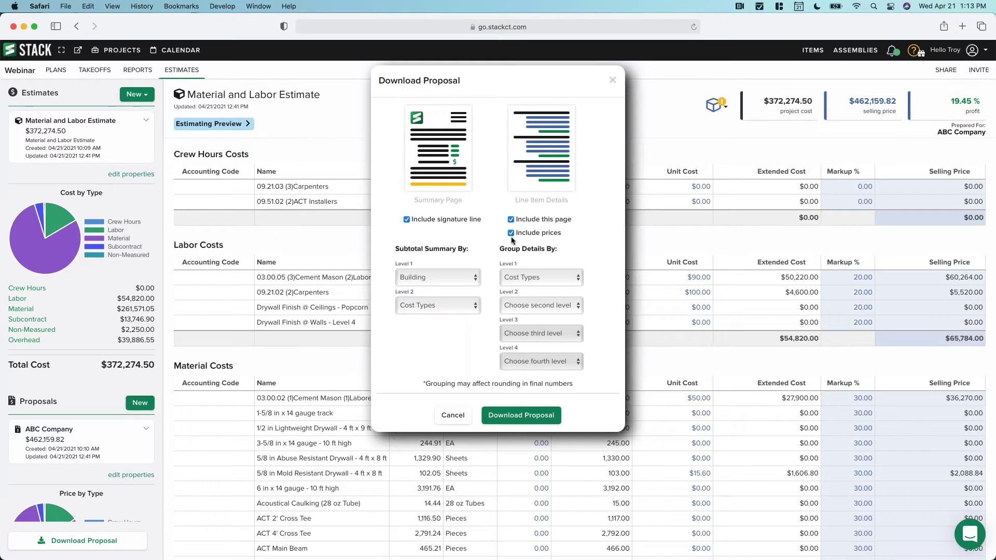
{"action": "left_click", "coordinate": [535, 279]}
{"action": "left_click", "coordinate": [535, 299]}
{"action": "left_click", "coordinate": [533, 306]}
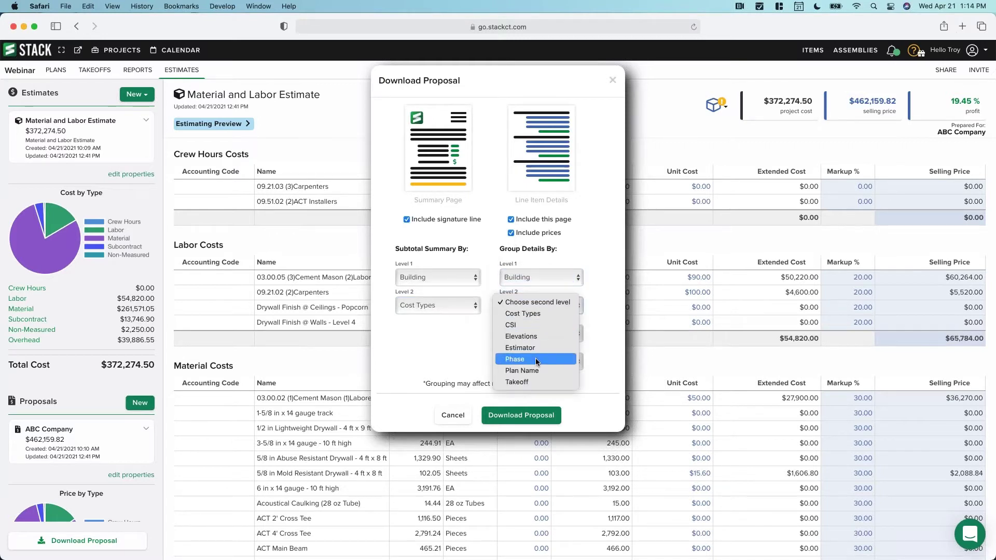
{"action": "left_click", "coordinate": [532, 382]}
{"action": "left_click", "coordinate": [521, 415]}
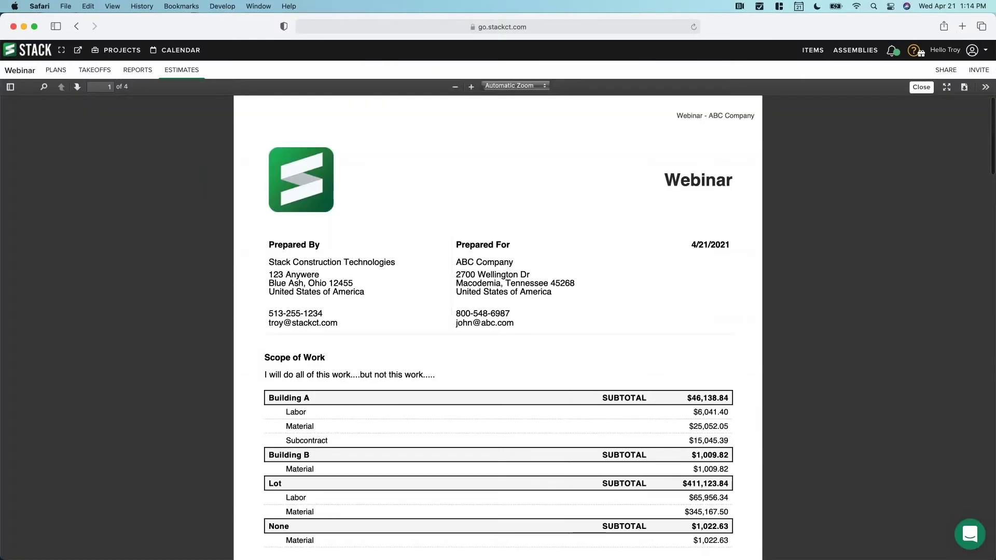
- Review the proposal's line item detail, close the preview, and return to the takeoffs
{"action": "scroll", "coordinate": [445, 353], "scroll_direction": "down", "scroll_amount": 2}
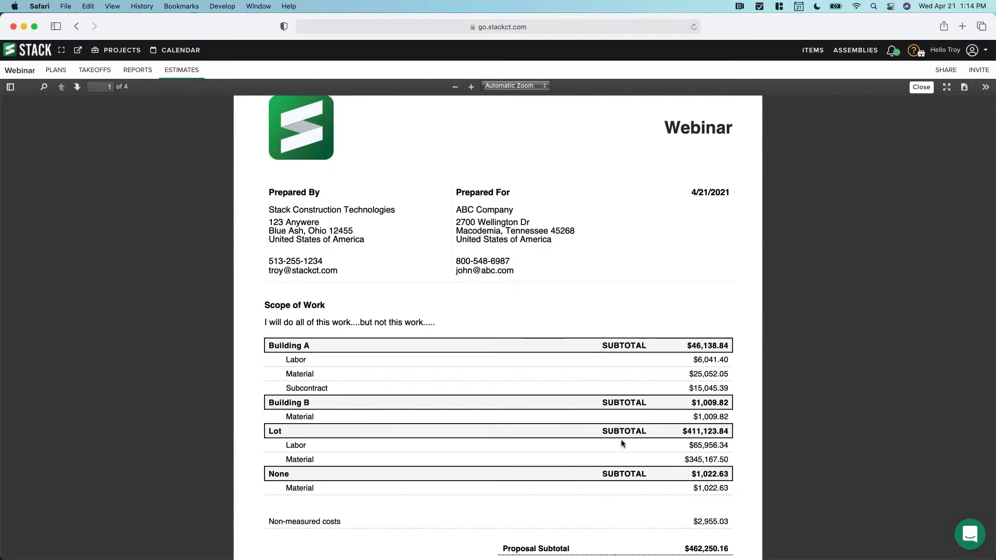
{"action": "scroll", "coordinate": [621, 441], "scroll_direction": "down", "scroll_amount": 10}
{"action": "scroll", "coordinate": [621, 440], "scroll_direction": "down", "scroll_amount": 15}
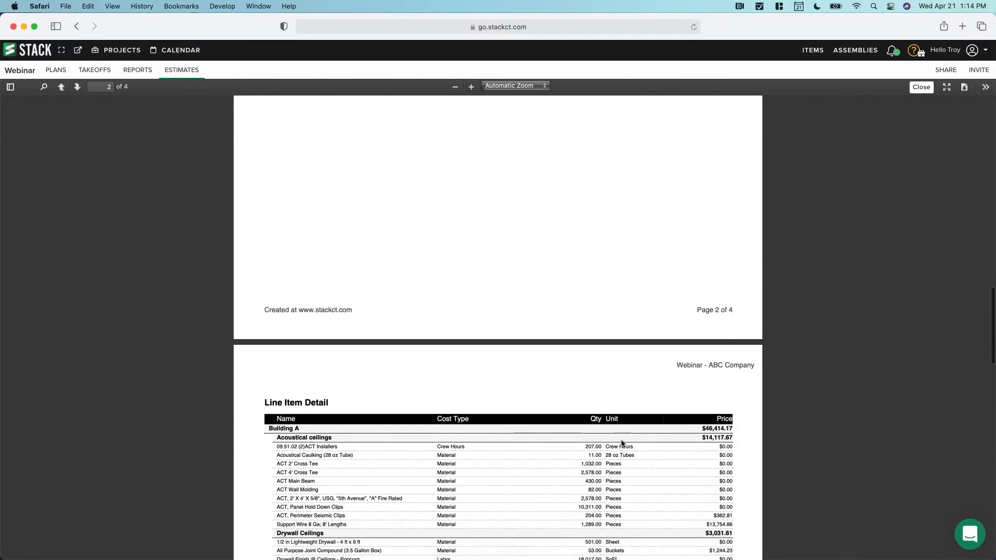
{"action": "scroll", "coordinate": [404, 267], "scroll_direction": "down", "scroll_amount": 2}
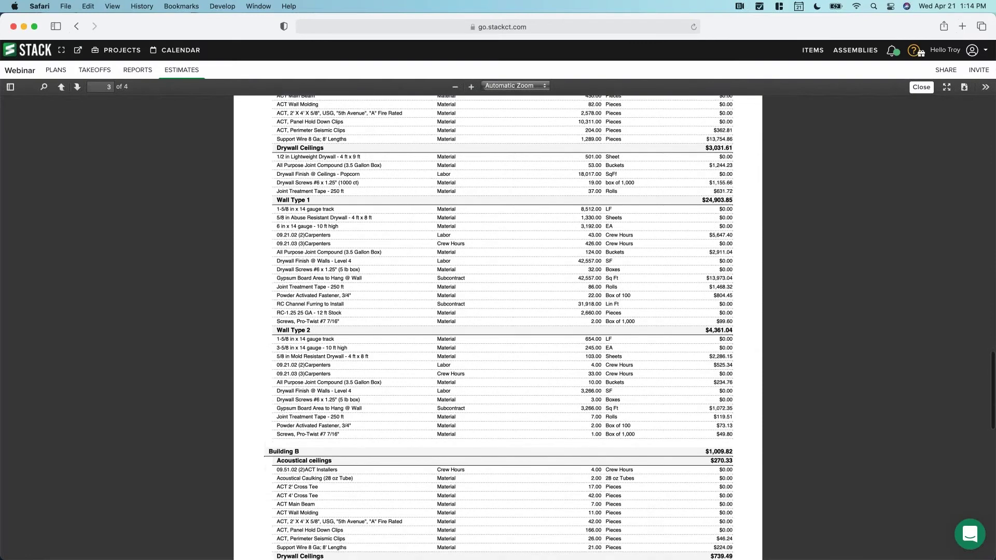
{"action": "scroll", "coordinate": [620, 370], "scroll_direction": "up", "scroll_amount": 6}
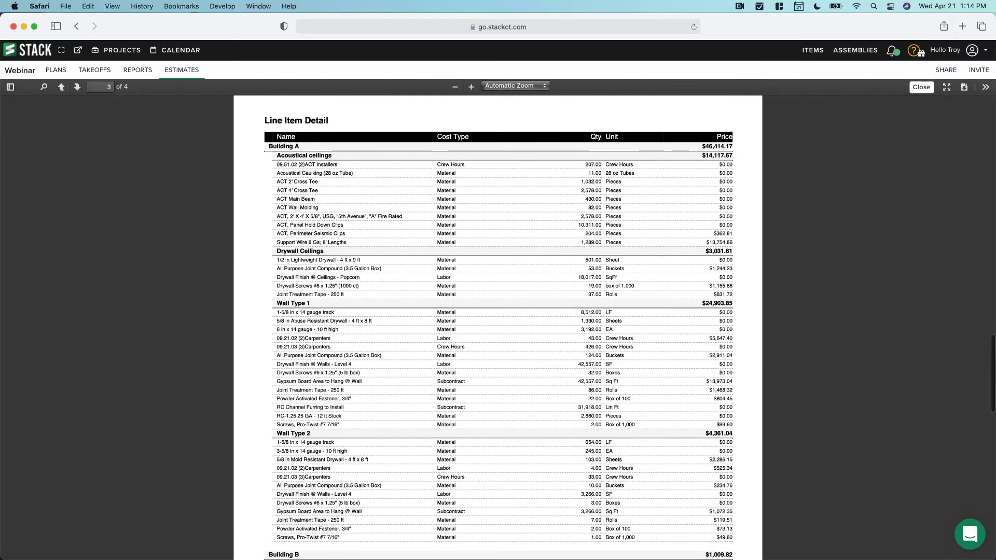
{"action": "left_click", "coordinate": [915, 87]}
{"action": "left_click", "coordinate": [94, 70]}
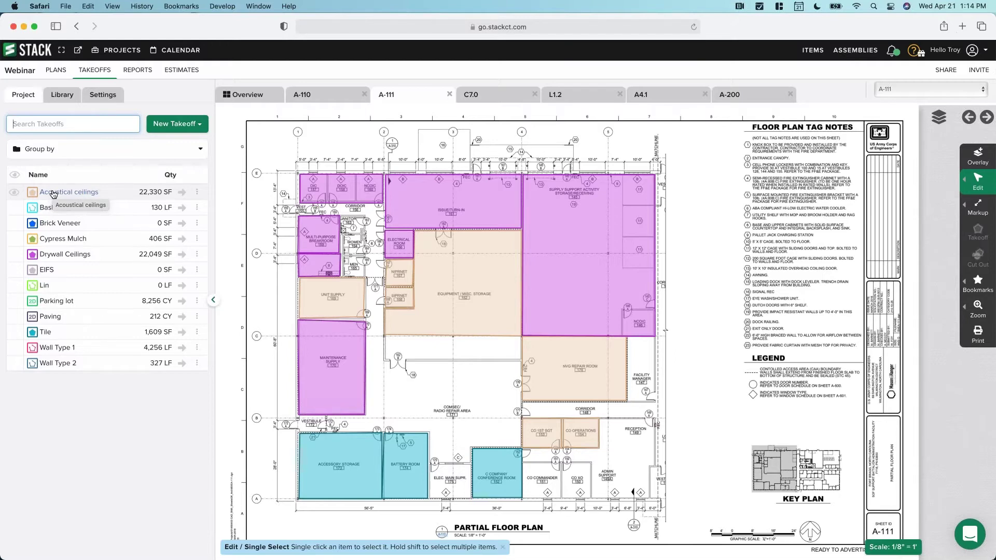
- Select the Drywall Ceilings takeoff, return to the takeoff list, then go to My Projects
{"action": "left_click", "coordinate": [65, 254]}
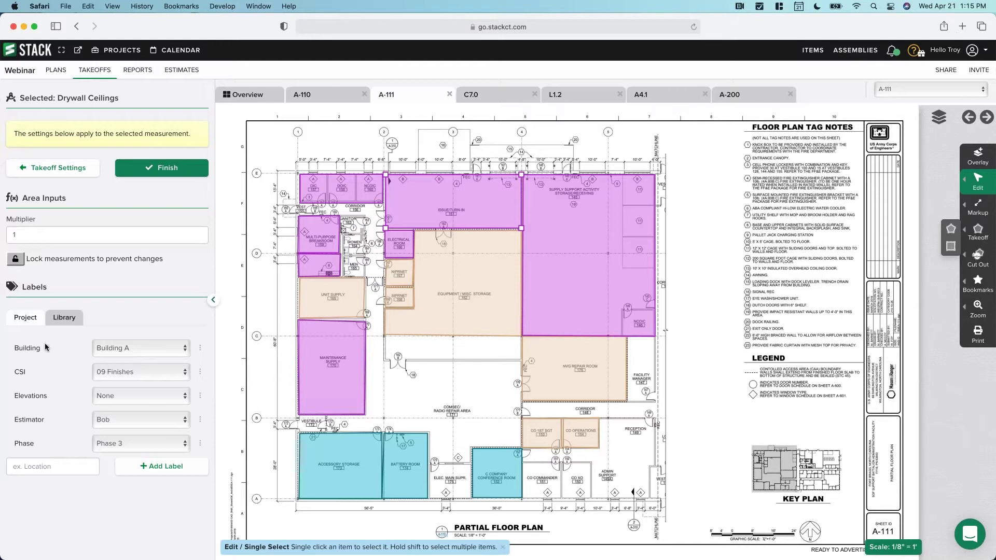
{"action": "left_click", "coordinate": [161, 169]}
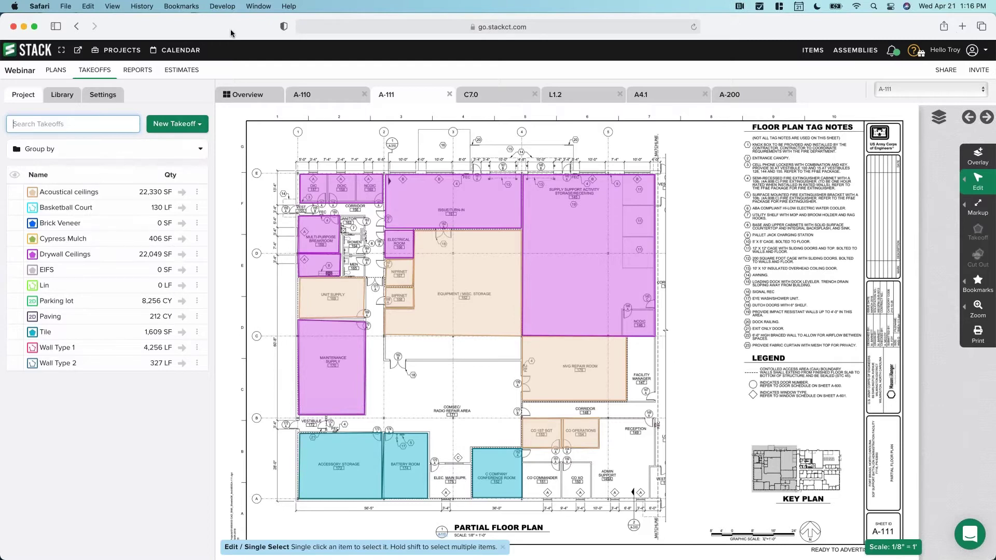
{"action": "left_click", "coordinate": [118, 51]}
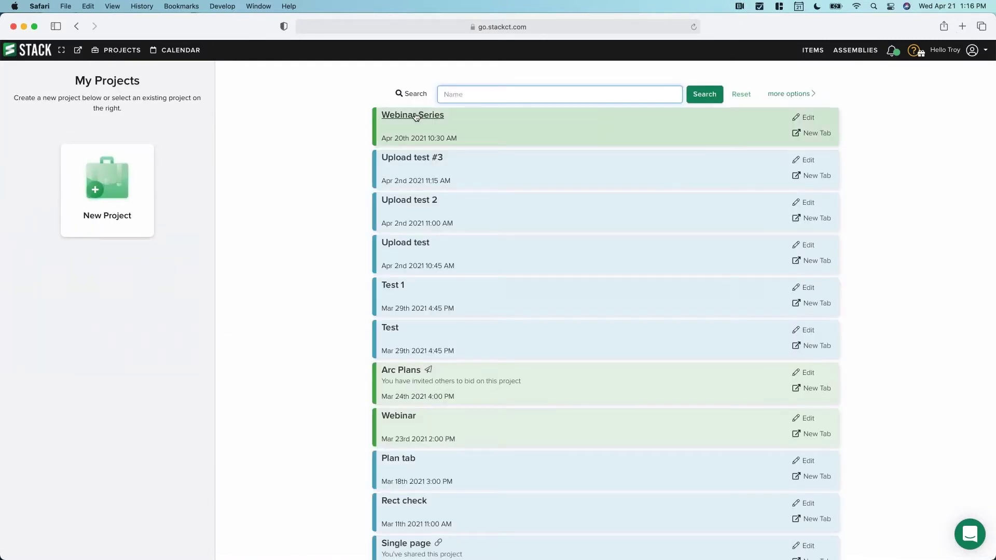
- Open the Webinar Series project and view its A-200 elevation sheet
{"action": "left_click", "coordinate": [415, 115]}
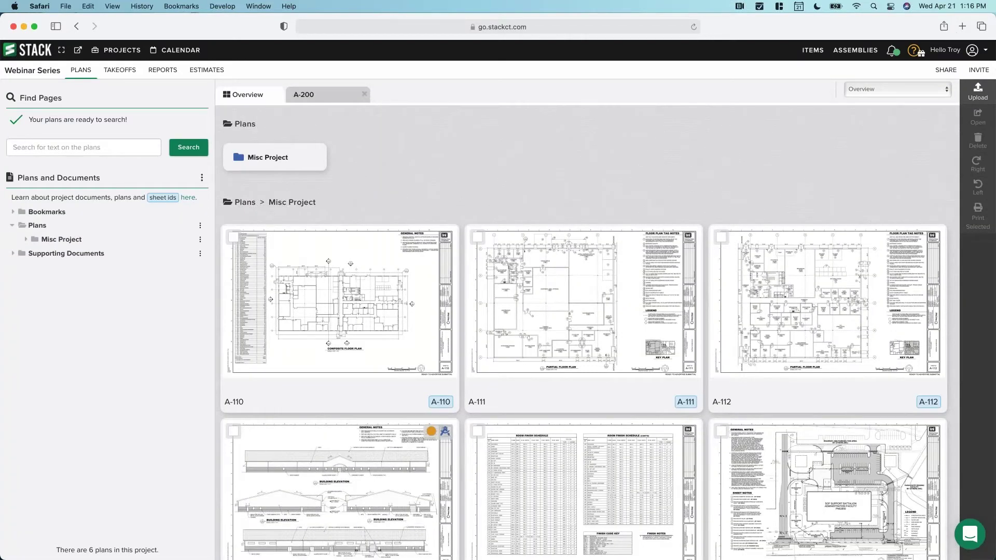
{"action": "scroll", "coordinate": [366, 348], "scroll_direction": "down", "scroll_amount": 3}
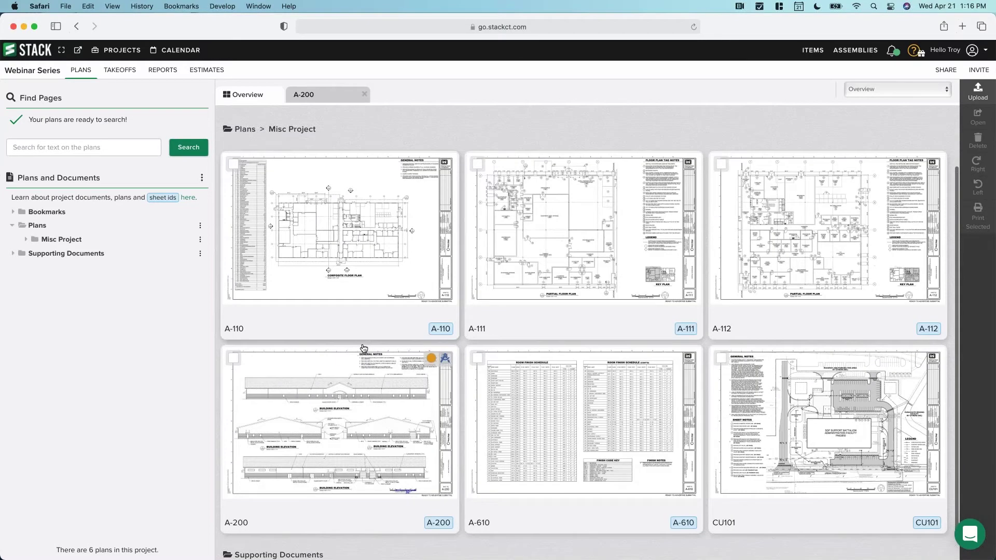
{"action": "left_click", "coordinate": [336, 400]}
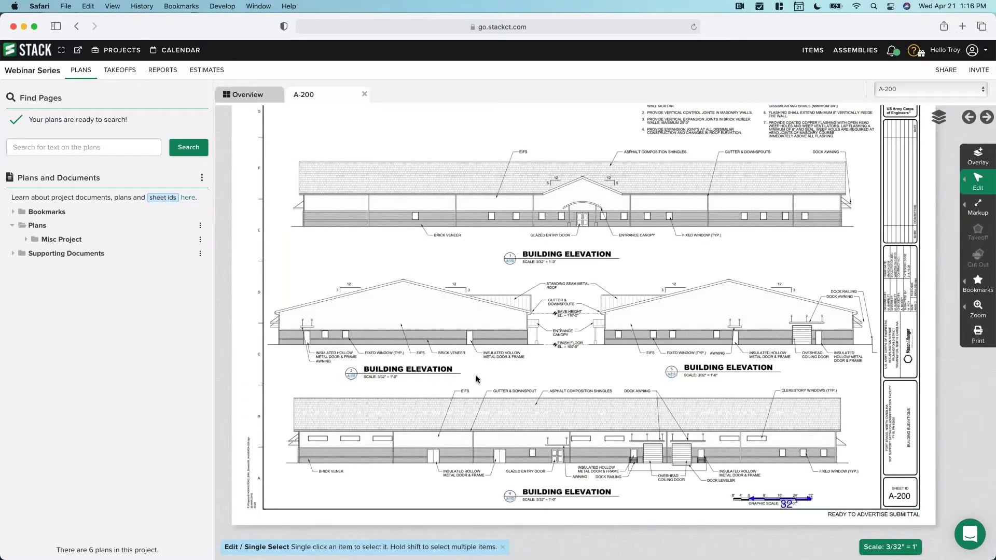
- Zoom and pan around the A-200 elevations, then show the empty Takeoffs list
{"action": "scroll", "coordinate": [636, 448], "scroll_direction": "up", "scroll_amount": 5}
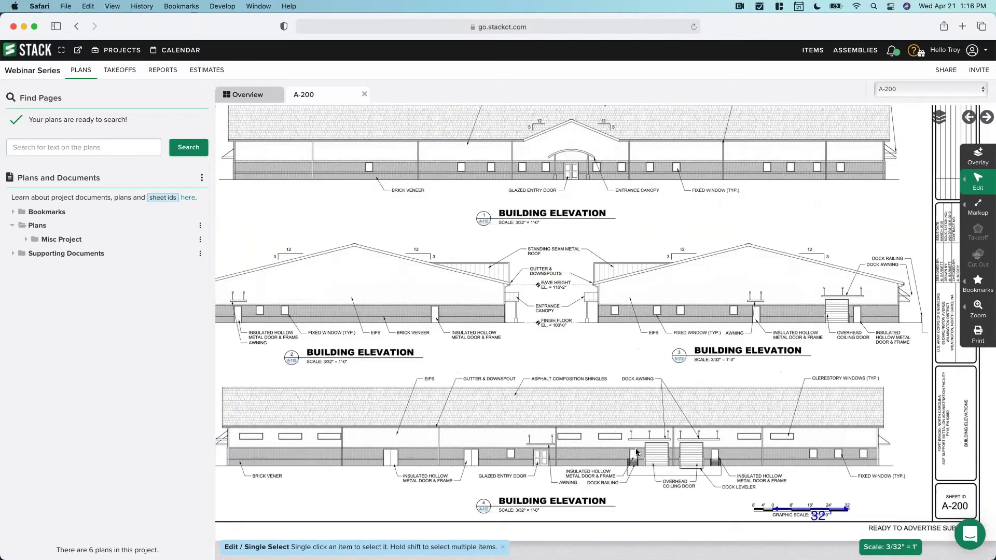
{"action": "scroll", "coordinate": [636, 448], "scroll_direction": "down", "scroll_amount": 5}
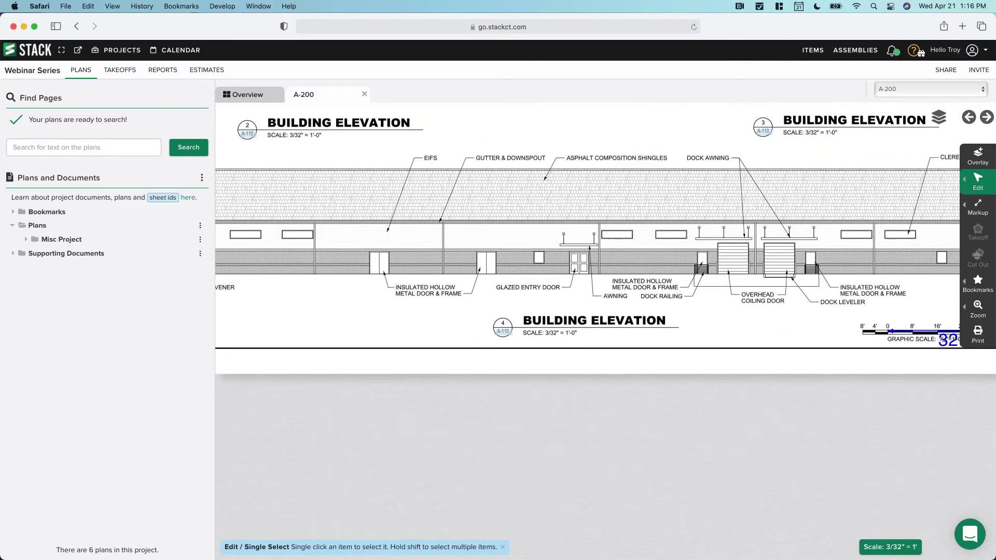
{"action": "scroll", "coordinate": [610, 391], "scroll_direction": "right", "scroll_amount": 5}
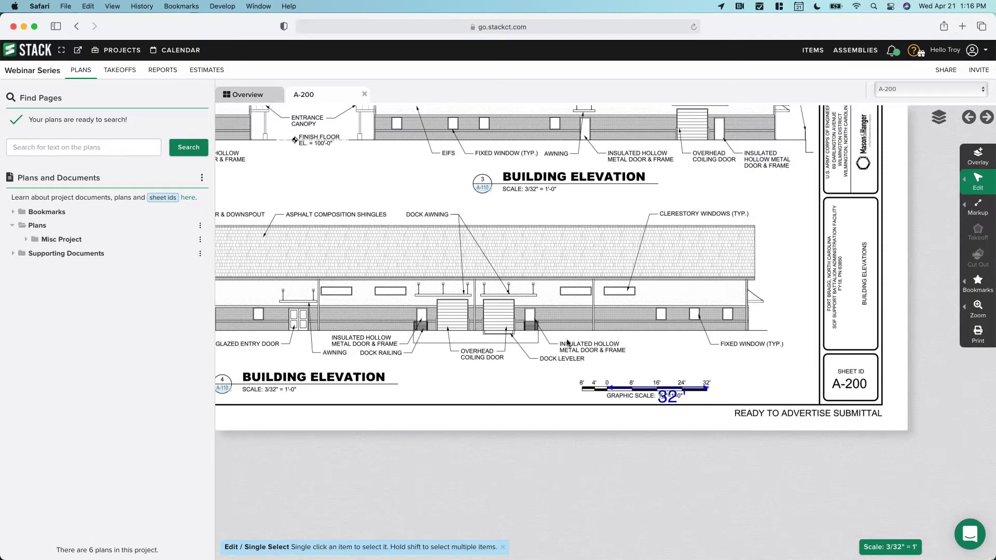
{"action": "scroll", "coordinate": [552, 313], "scroll_direction": "down", "scroll_amount": 5}
{"action": "scroll", "coordinate": [538, 330], "scroll_direction": "up", "scroll_amount": 5}
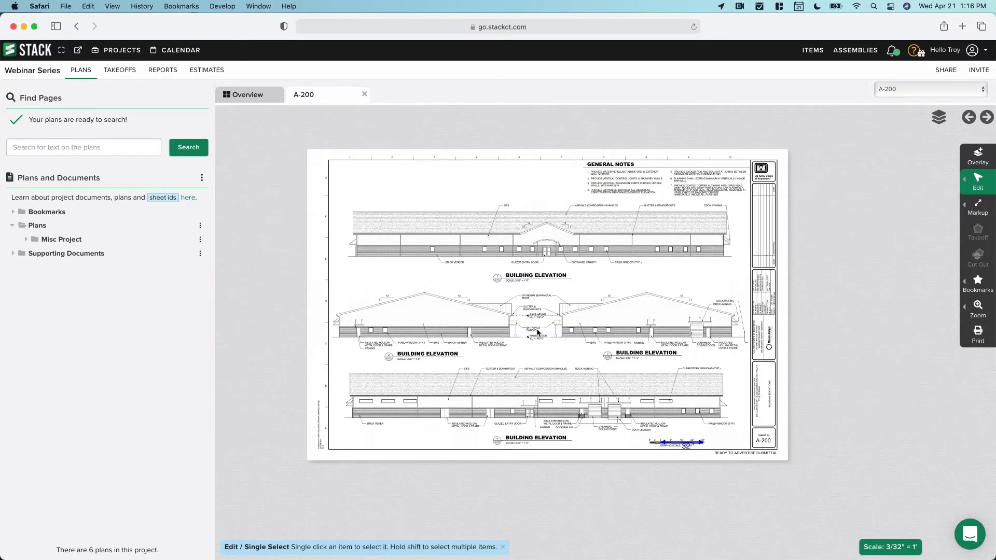
{"action": "scroll", "coordinate": [229, 258], "scroll_direction": "left", "scroll_amount": 5}
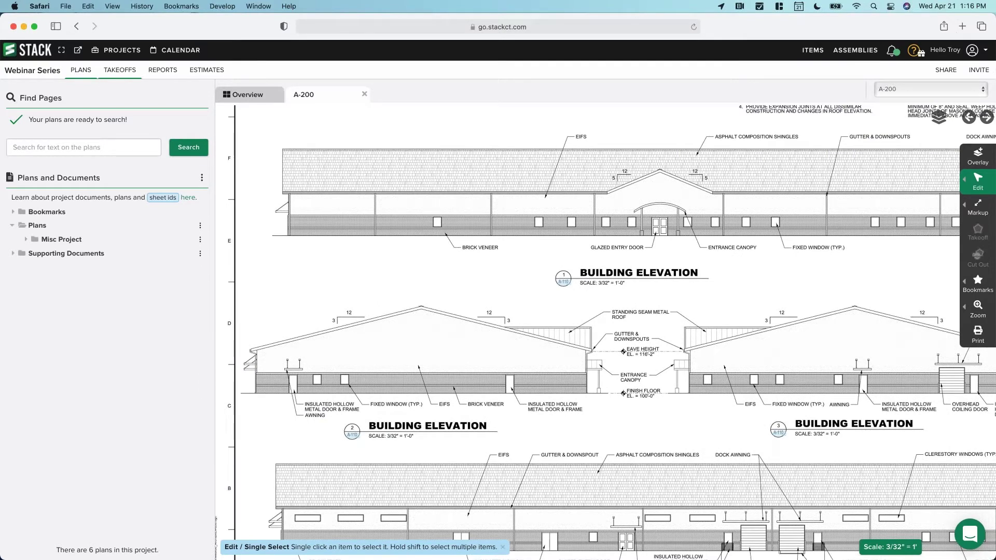
{"action": "left_click", "coordinate": [121, 73]}
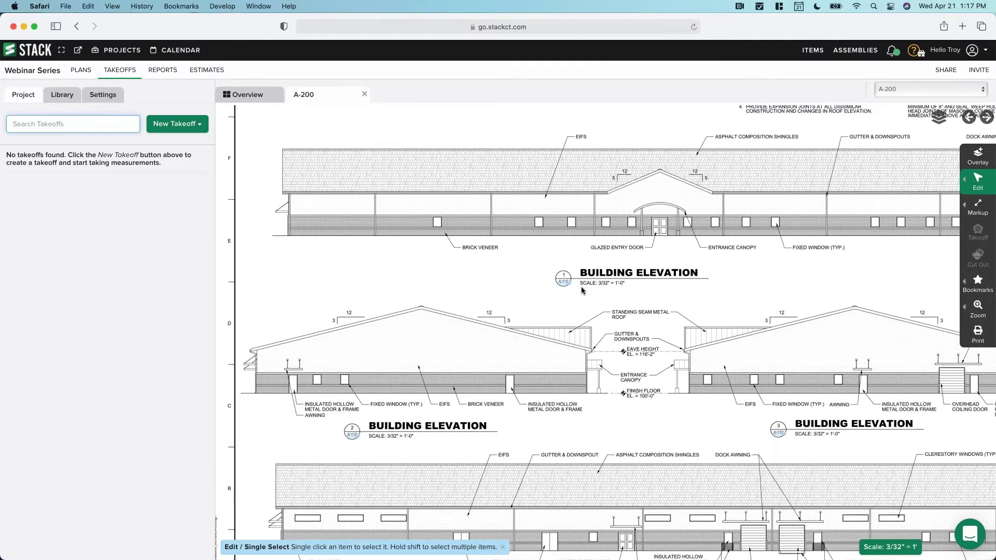
{"action": "scroll", "coordinate": [500, 269], "scroll_direction": "left", "scroll_amount": 2}
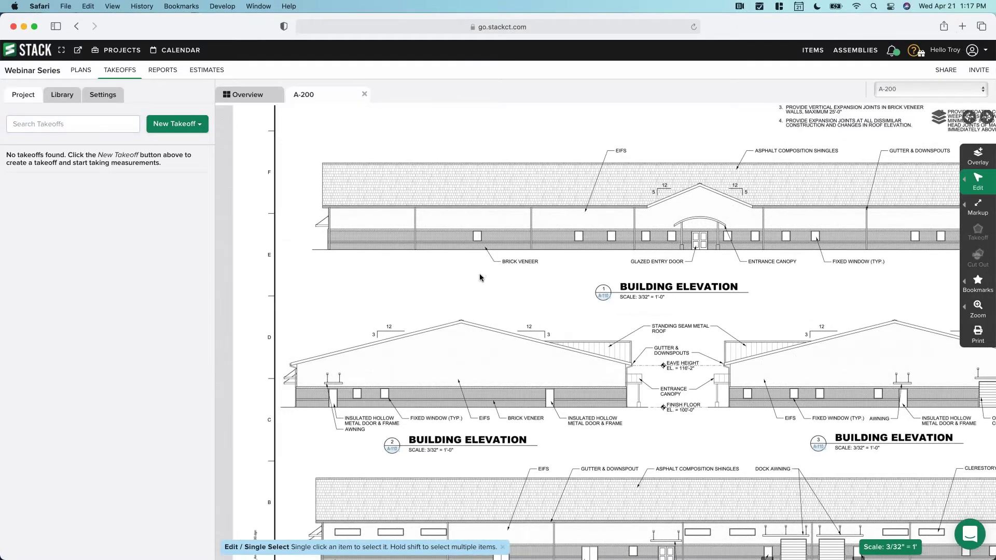
- Create a new Area takeoff named 'Standard brick'
{"action": "left_click", "coordinate": [200, 127]}
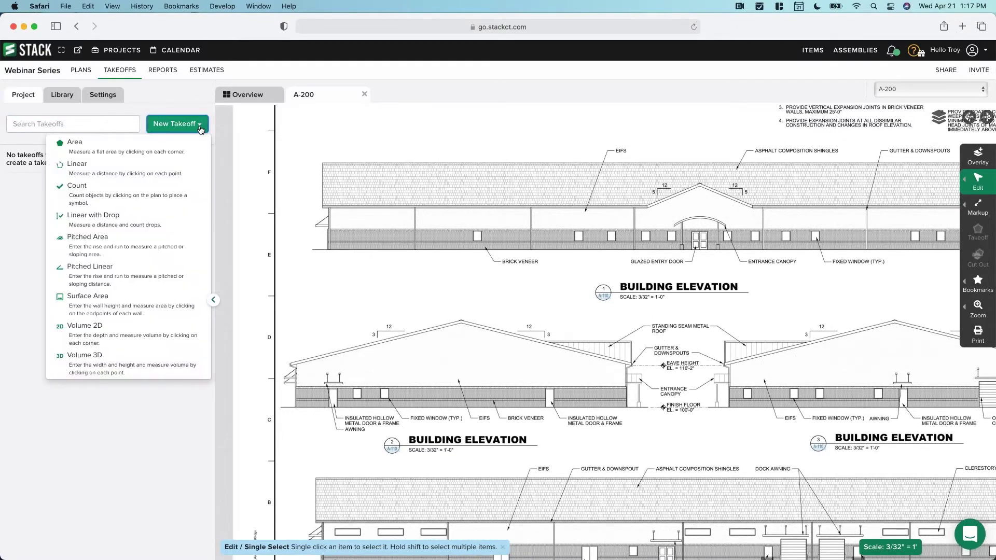
{"action": "left_click", "coordinate": [93, 149]}
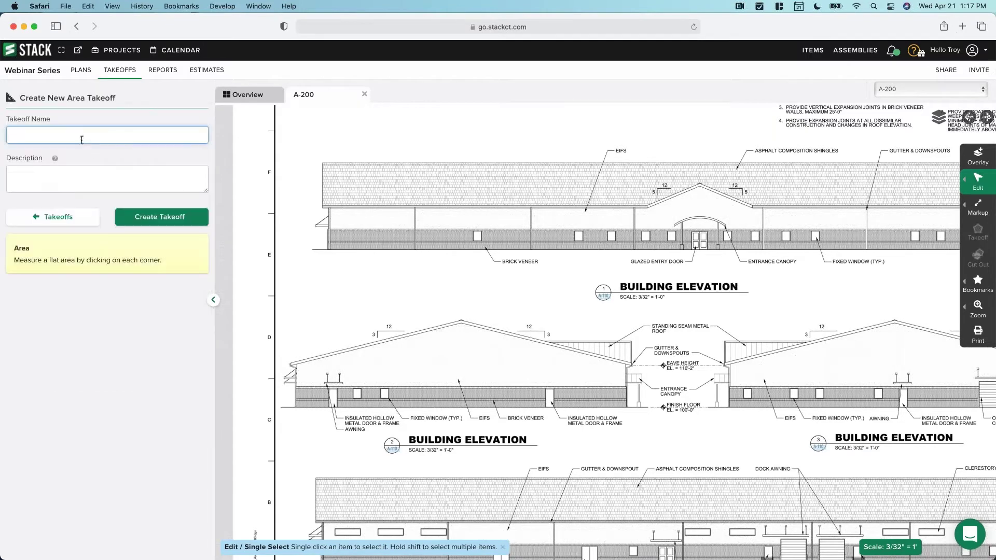
{"action": "type", "text": "Standard brick"}
{"action": "left_click", "coordinate": [150, 218]}
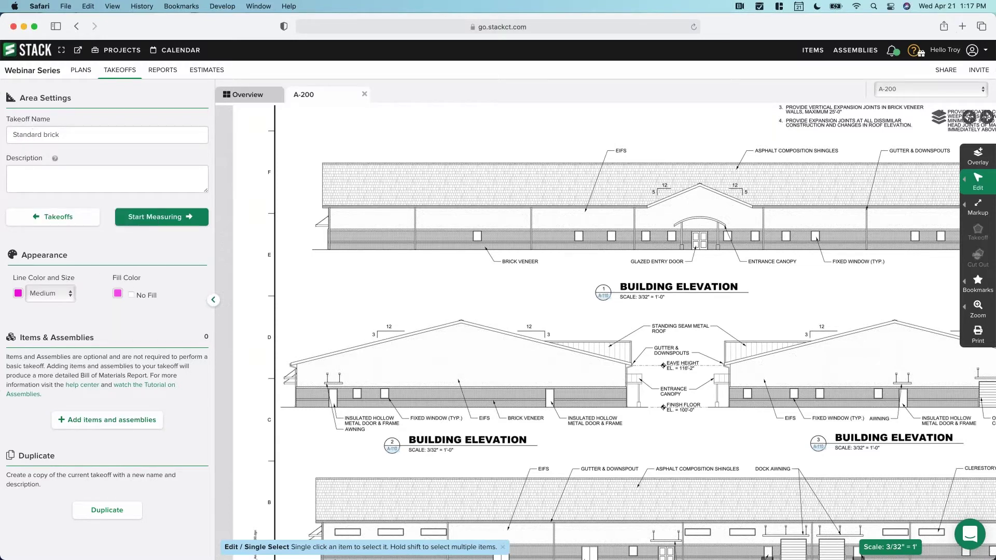
- Browse STACK Assemblies > 04 00 00 Masonry > 04 21 00 Brick Masonry > Elevation View for Standard brick
{"action": "left_click", "coordinate": [104, 424]}
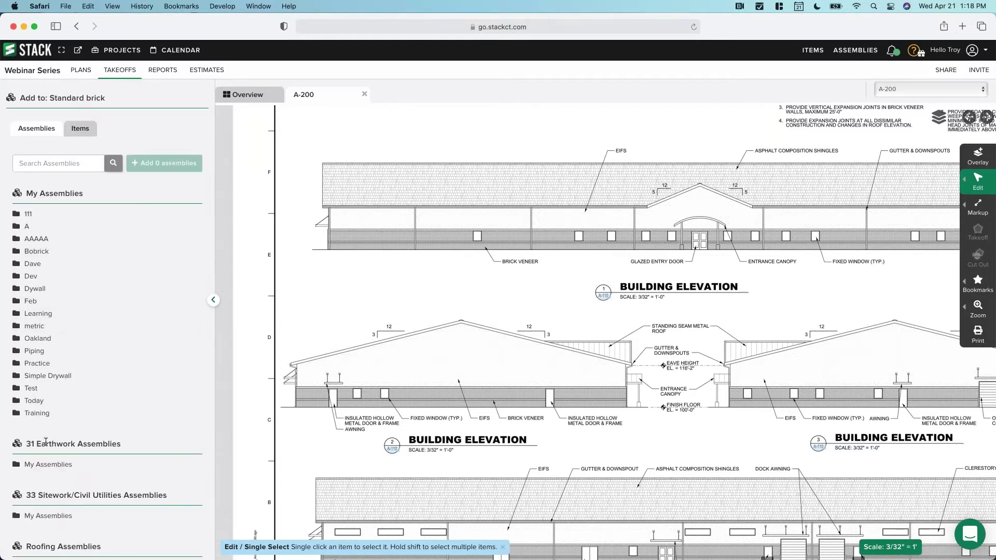
{"action": "scroll", "coordinate": [60, 321], "scroll_direction": "down", "scroll_amount": 6}
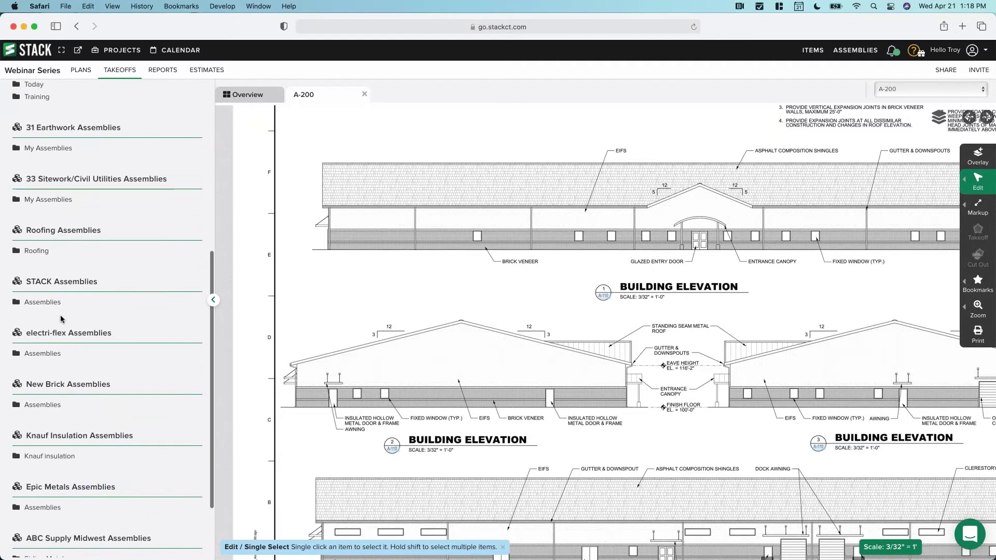
{"action": "scroll", "coordinate": [65, 307], "scroll_direction": "down", "scroll_amount": 1}
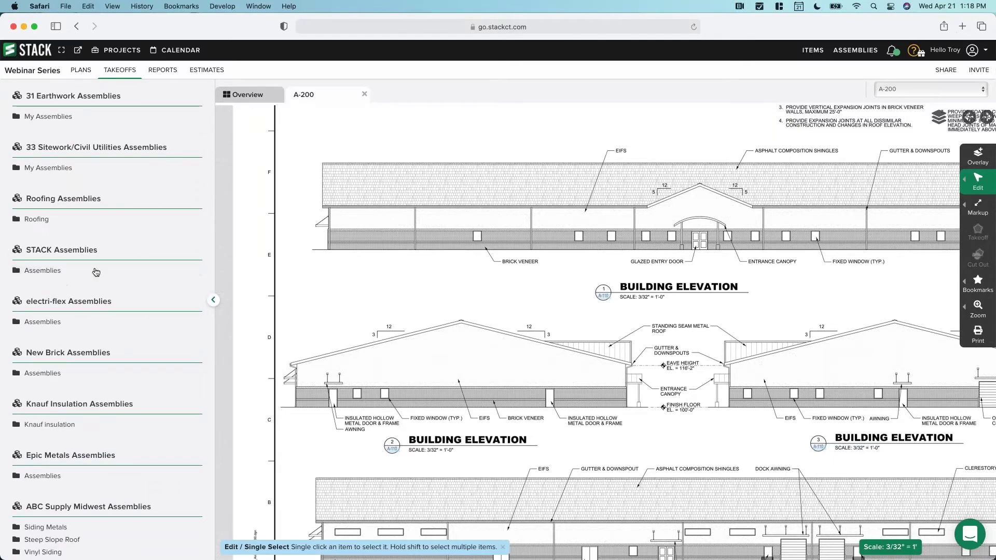
{"action": "left_click", "coordinate": [42, 271]}
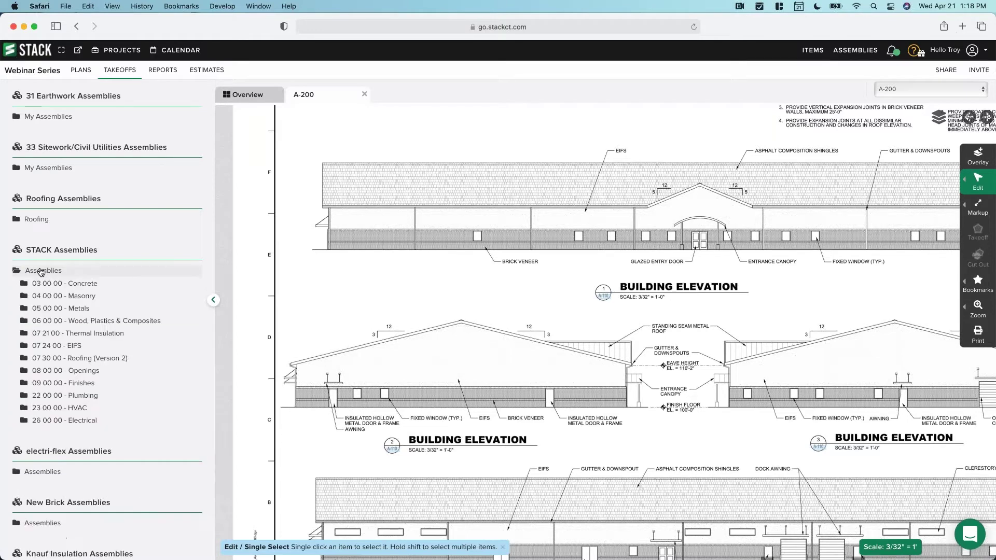
{"action": "left_click", "coordinate": [64, 296]}
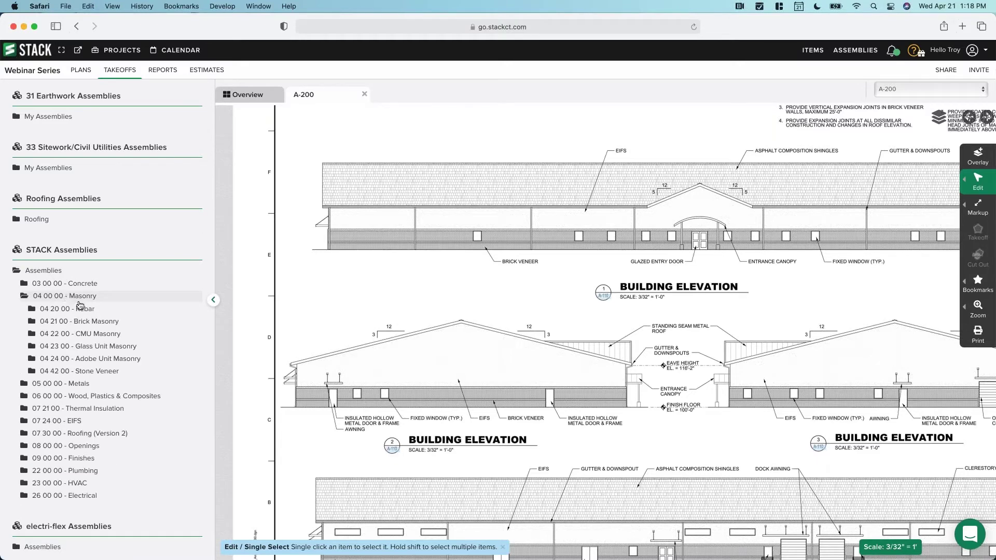
{"action": "left_click", "coordinate": [89, 322]}
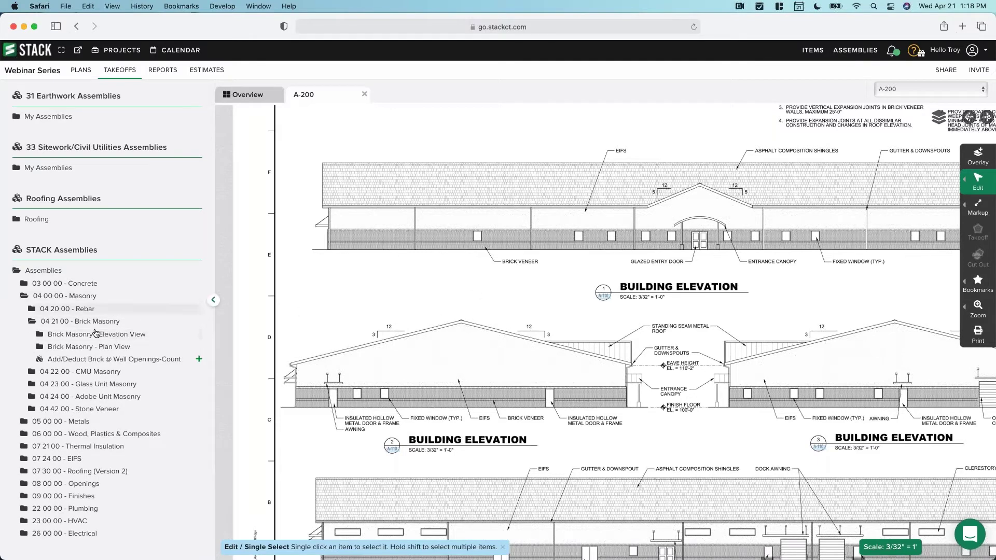
{"action": "left_click", "coordinate": [113, 336]}
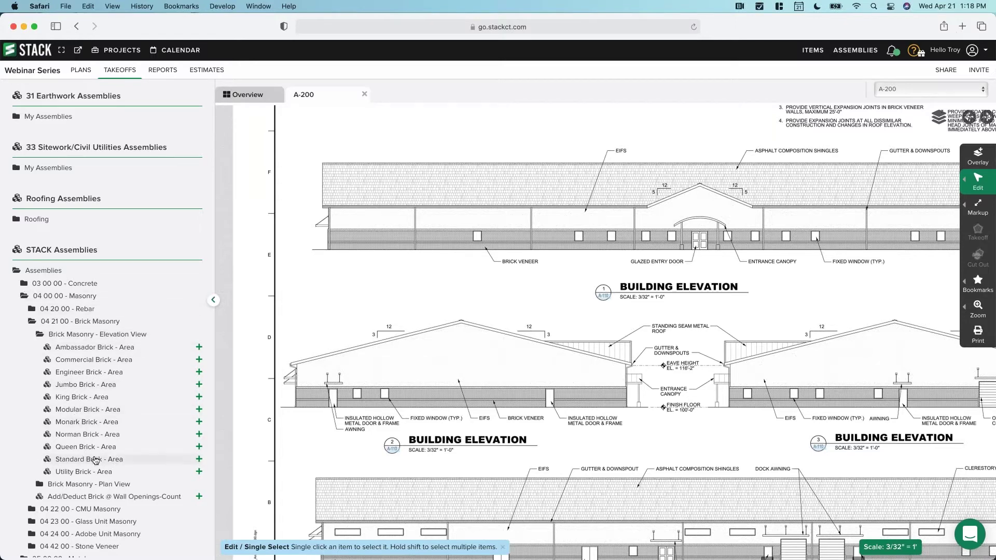
{"action": "scroll", "coordinate": [93, 458], "scroll_direction": "up", "scroll_amount": 5}
{"action": "scroll", "coordinate": [92, 458], "scroll_direction": "up", "scroll_amount": 3}
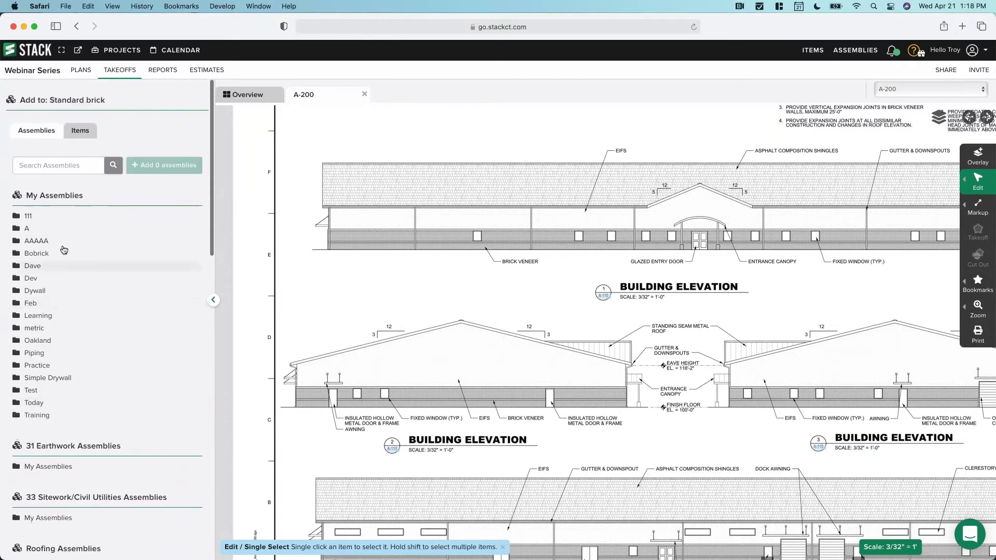
- Search assemblies for 'standard brick' and add Standard Brick - Area to the takeoff
{"action": "left_click", "coordinate": [60, 164]}
{"action": "type", "text": "s"}
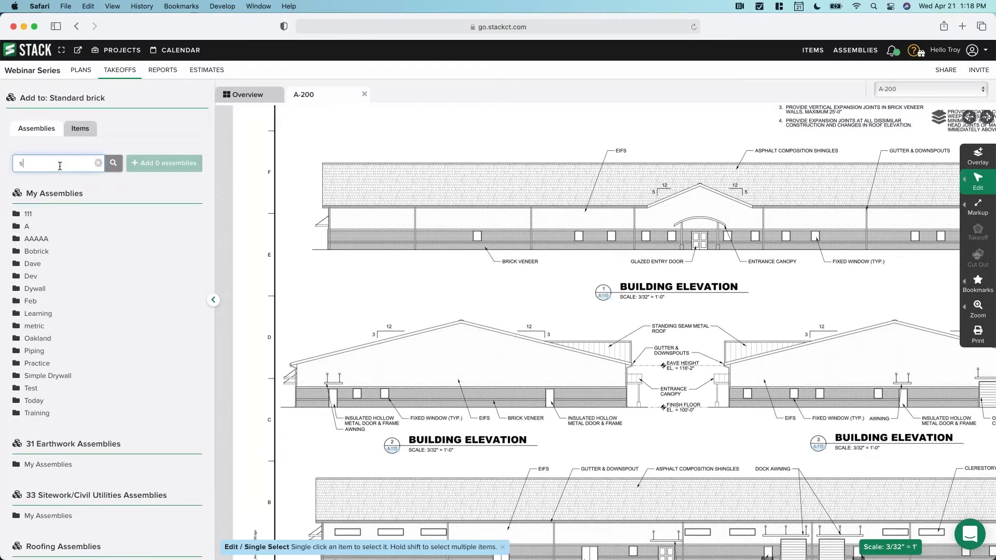
{"action": "type", "text": "tandard brick"}
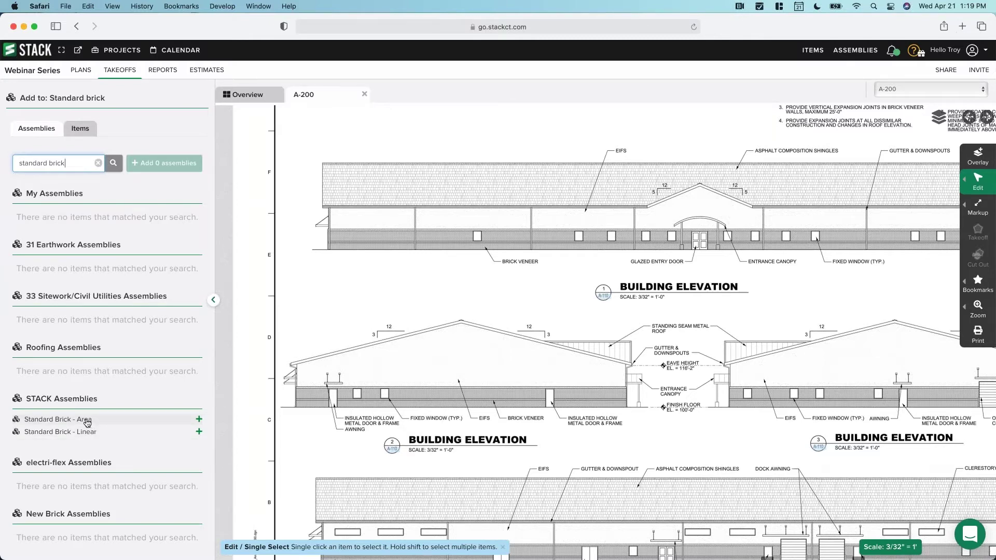
{"action": "left_click", "coordinate": [198, 420]}
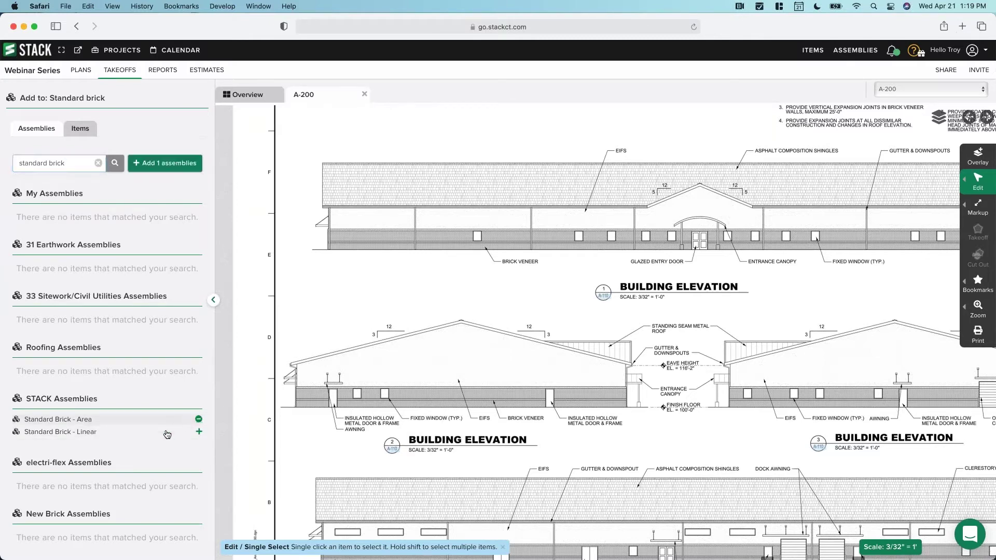
{"action": "left_click", "coordinate": [165, 169]}
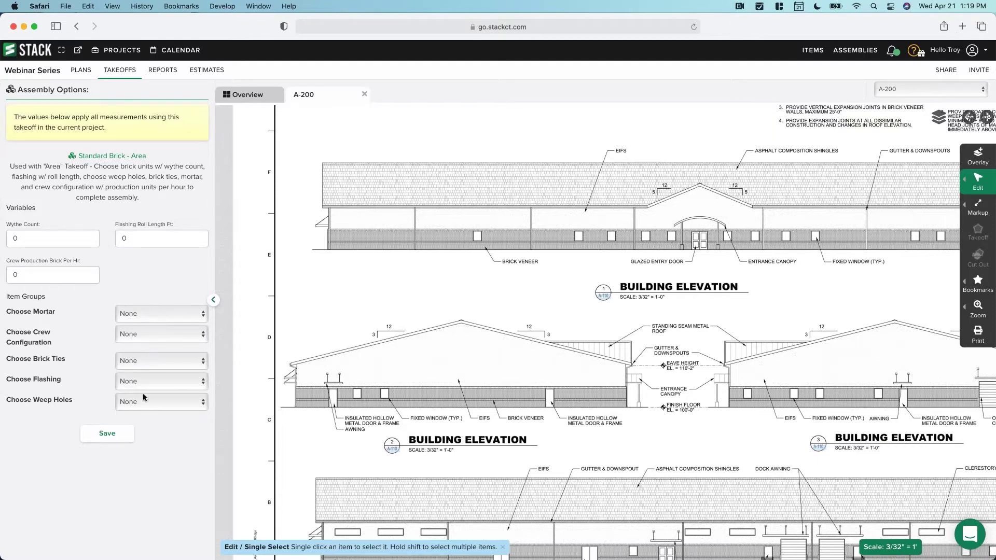
- Set Wythe Count to 1, Flashing Roll to 6 ft and Crew Production to 100 bricks/hr
{"action": "left_click", "coordinate": [7, 235]}
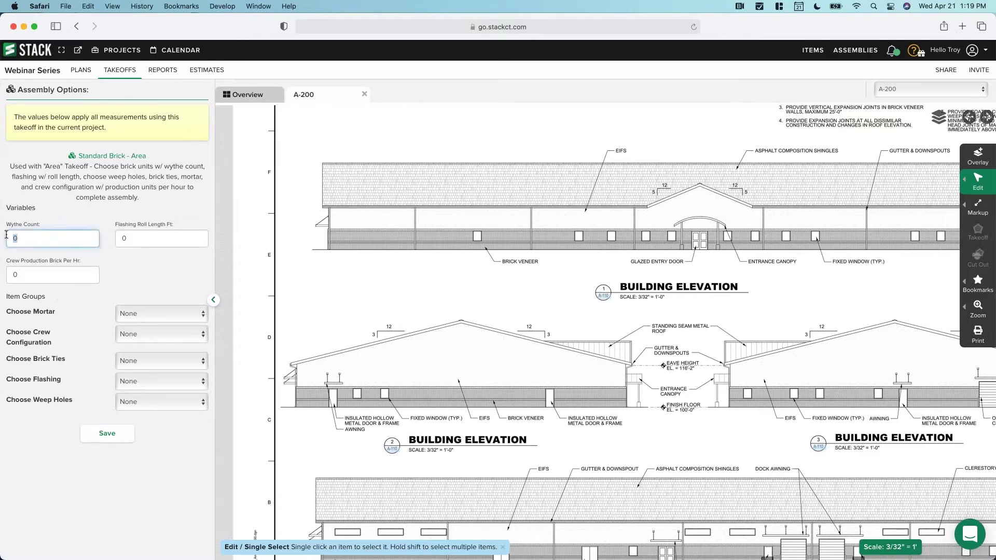
{"action": "type", "text": "1"}
{"action": "key", "text": "Tab"}
{"action": "type", "text": "6"}
{"action": "key", "text": "Tab"}
{"action": "type", "text": "100"}
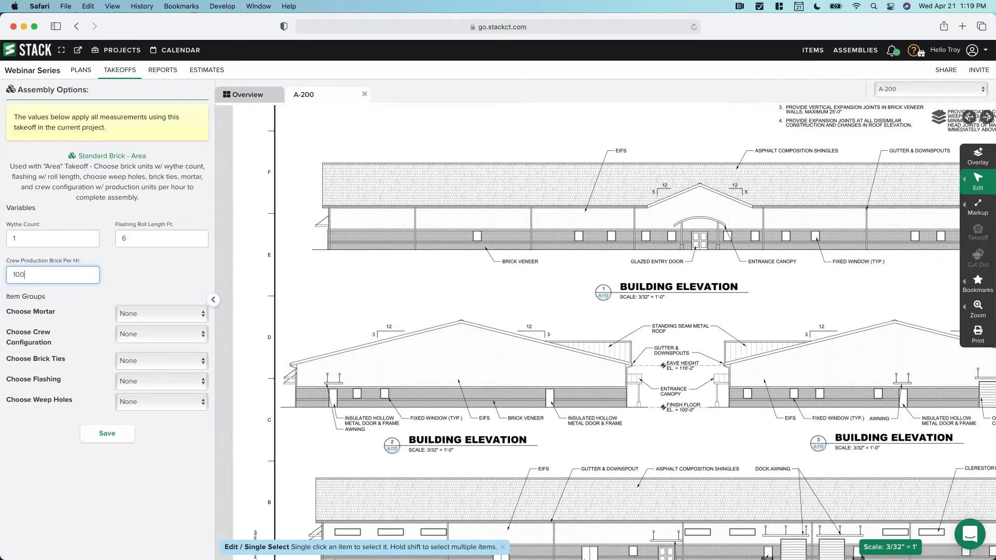
{"action": "left_click", "coordinate": [138, 258]}
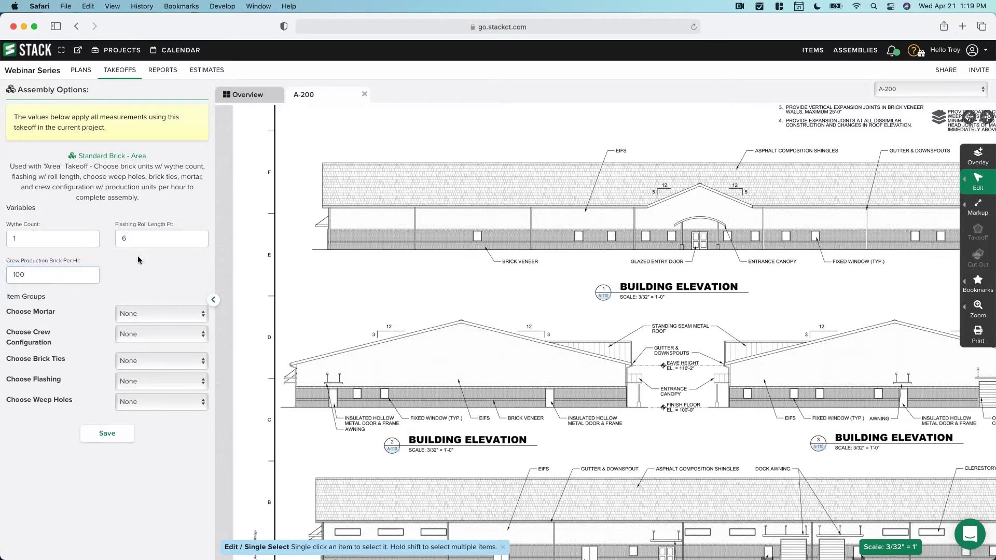
- Choose Type-N mortar, crew 04.00.03, 345-BT ties, C-Coat flashing, 342 plastic weep holes, then save
{"action": "left_click", "coordinate": [147, 312]}
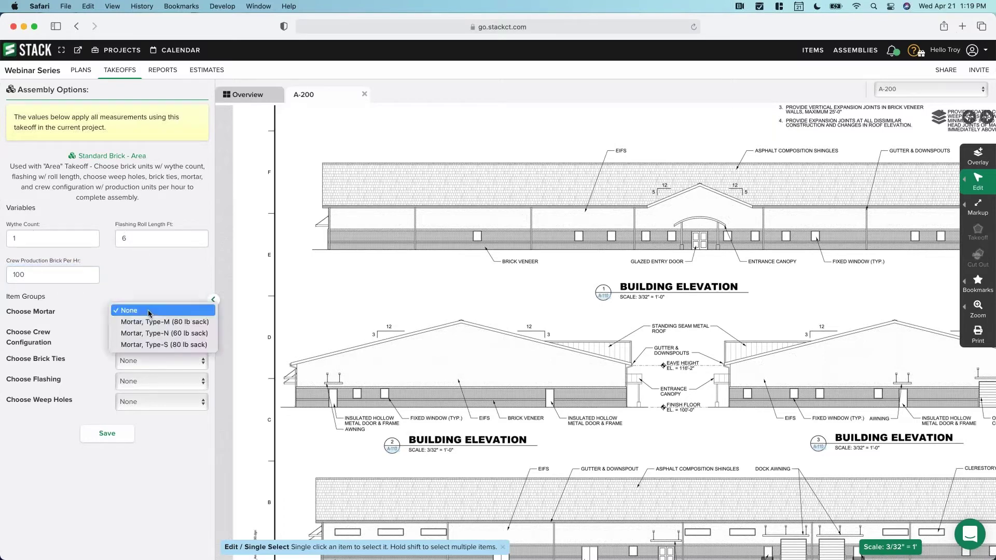
{"action": "left_click", "coordinate": [154, 337]}
{"action": "left_click", "coordinate": [148, 340]}
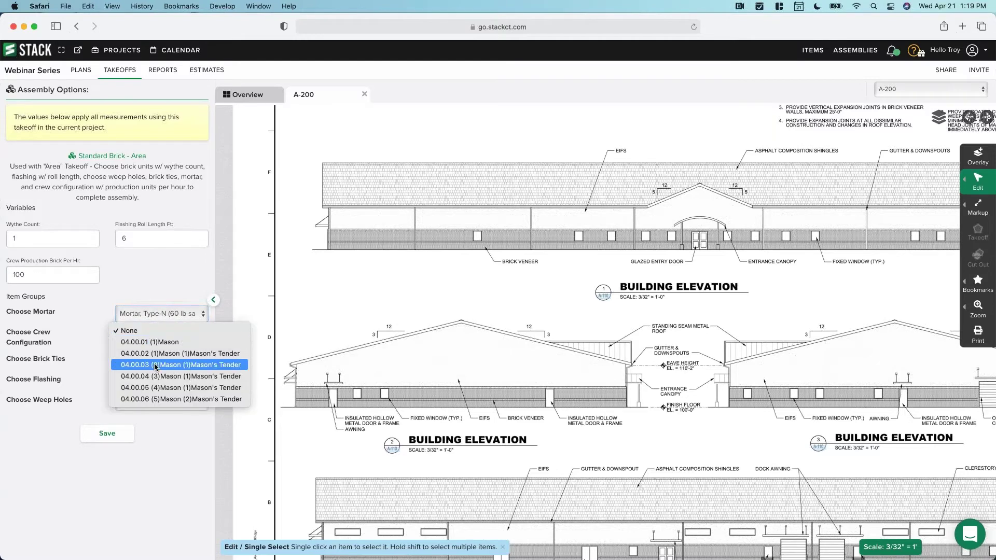
{"action": "left_click", "coordinate": [159, 365]}
{"action": "left_click", "coordinate": [142, 360]}
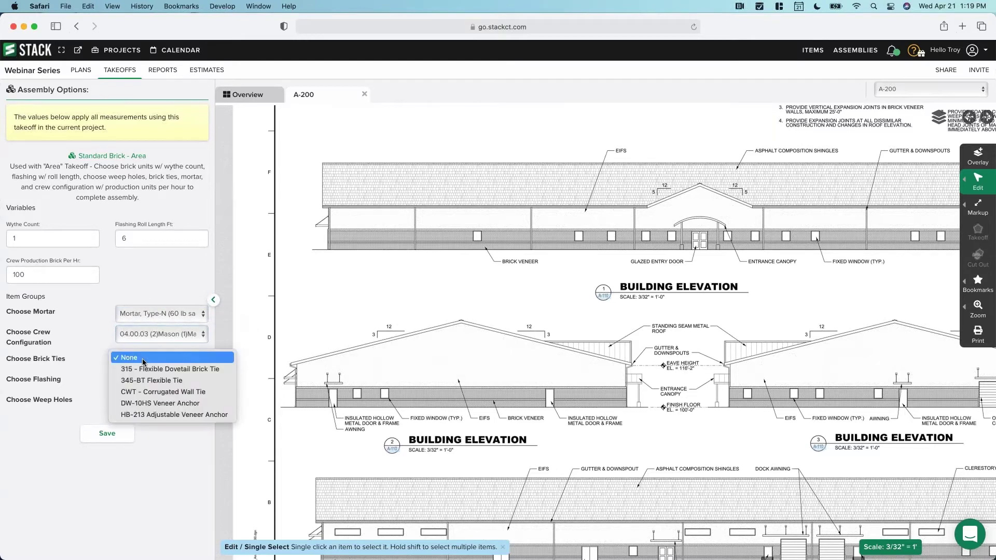
{"action": "left_click", "coordinate": [150, 385]}
{"action": "left_click", "coordinate": [148, 384]}
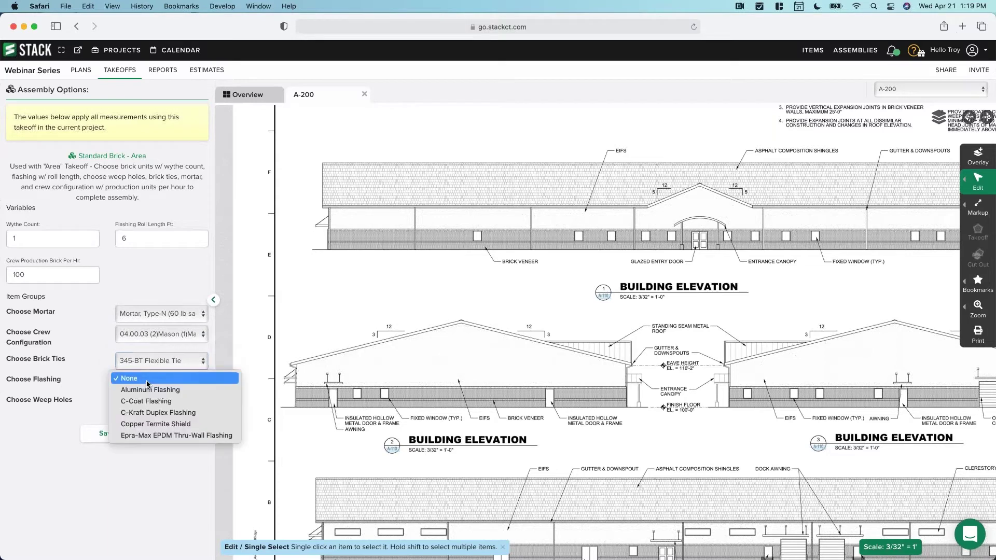
{"action": "left_click", "coordinate": [161, 403]}
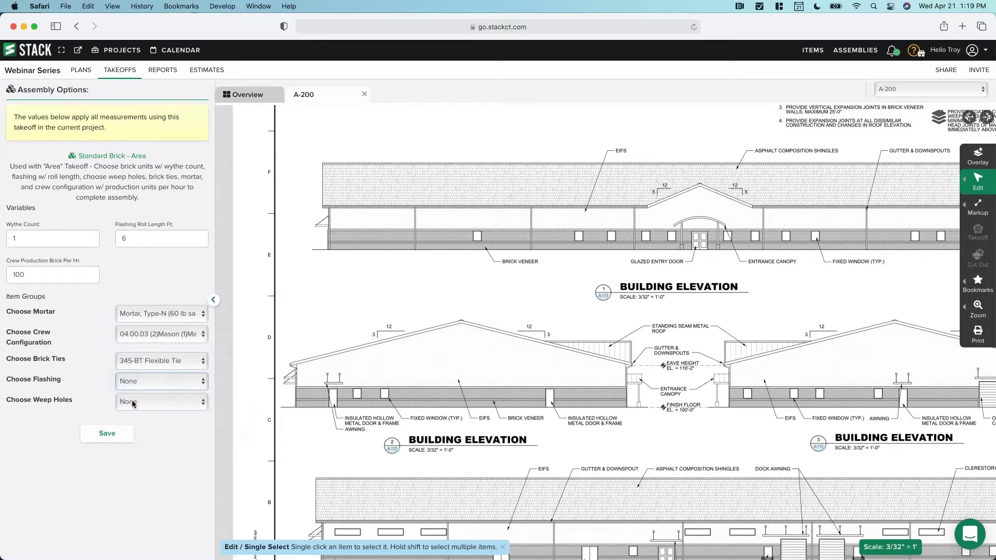
{"action": "left_click", "coordinate": [144, 402]}
{"action": "left_click", "coordinate": [151, 421]}
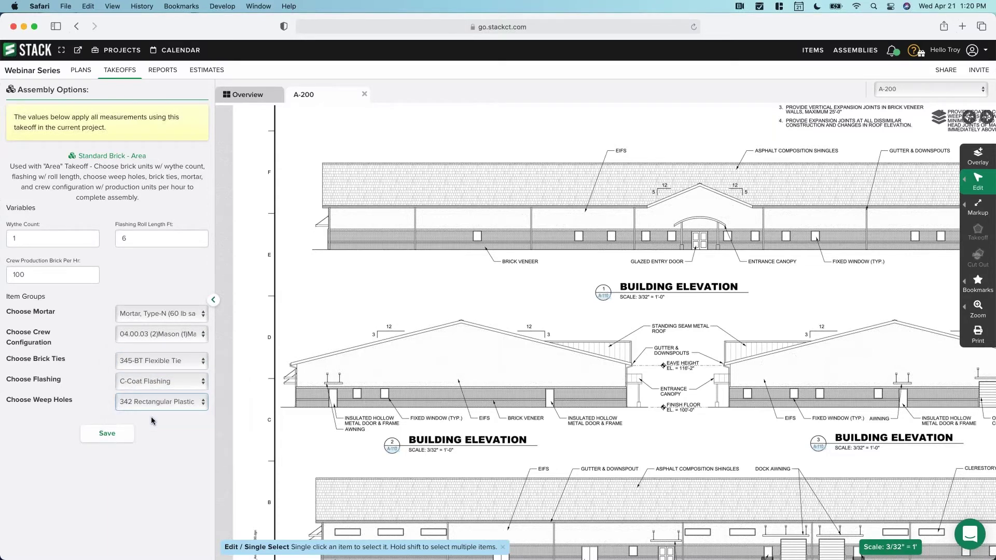
{"action": "left_click", "coordinate": [108, 434]}
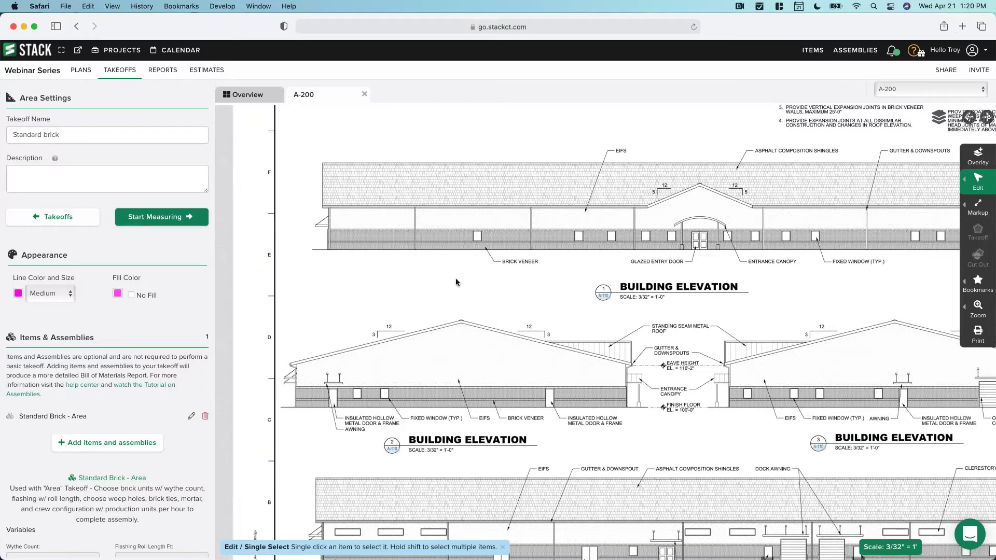
- Start measuring the Standard brick takeoff from the Area Settings panel
{"action": "scroll", "coordinate": [195, 295], "scroll_direction": "down", "scroll_amount": 3}
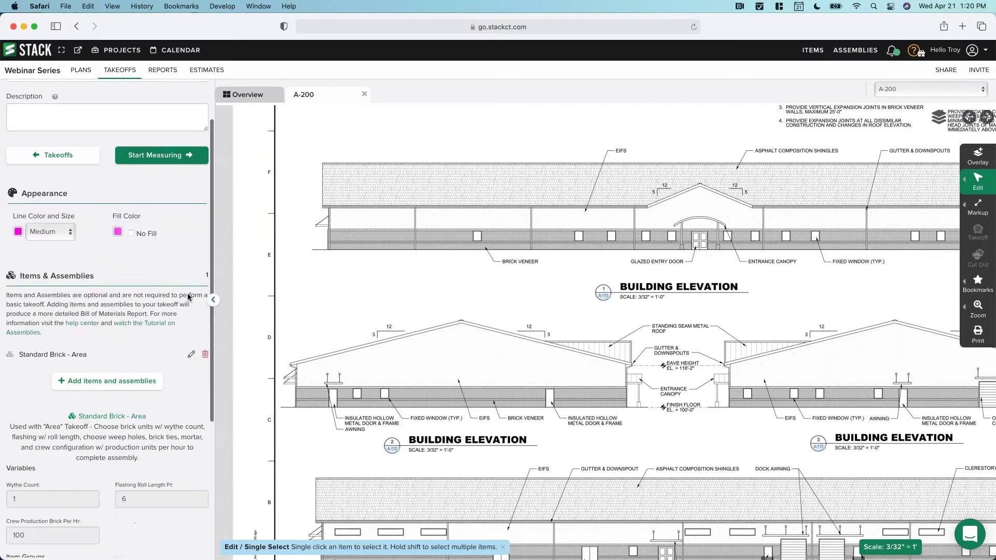
{"action": "scroll", "coordinate": [196, 295], "scroll_direction": "up", "scroll_amount": 3}
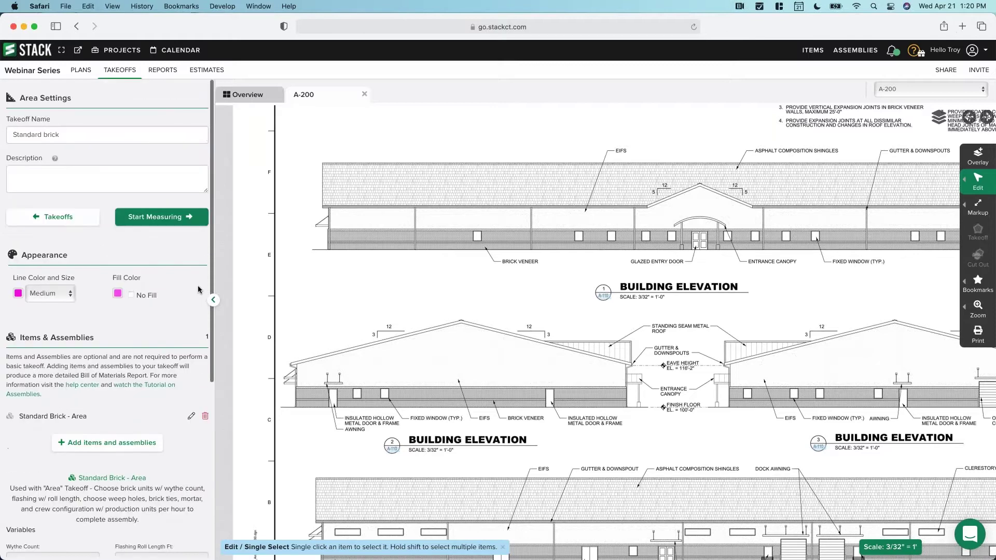
{"action": "left_click", "coordinate": [154, 219]}
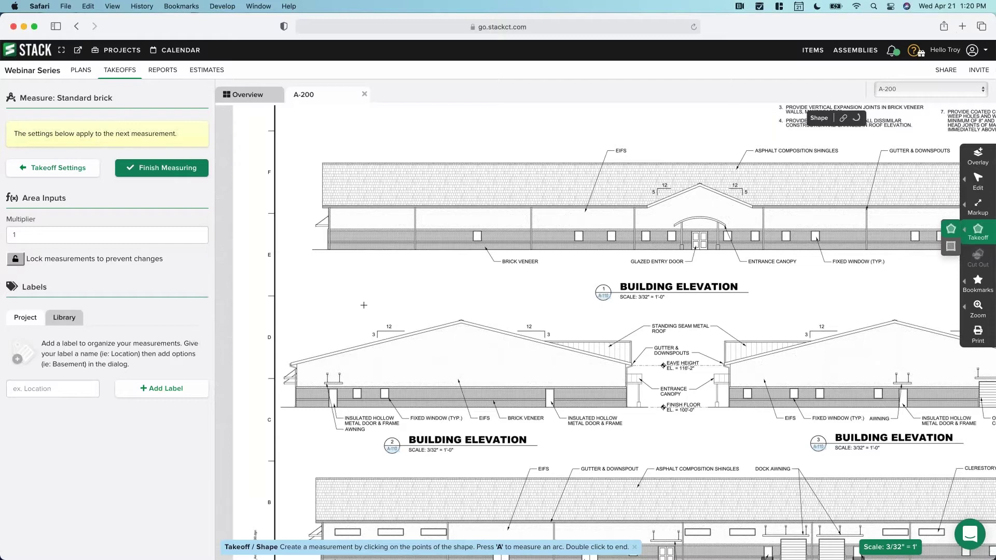
- Enter 'elevation' as a new label name
{"action": "scroll", "coordinate": [304, 275], "scroll_direction": "down", "scroll_amount": 1}
{"action": "scroll", "coordinate": [305, 276], "scroll_direction": "right", "scroll_amount": 2}
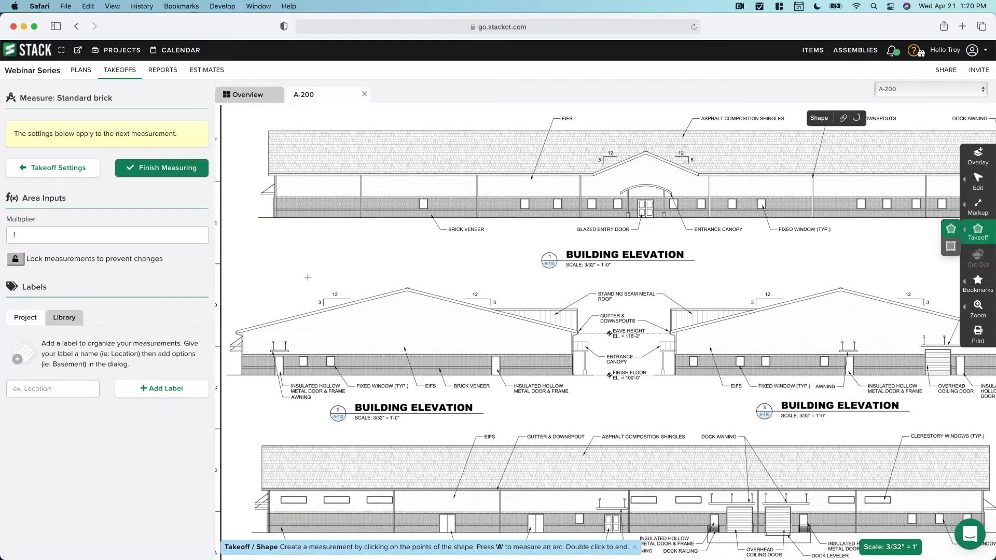
{"action": "left_click", "coordinate": [42, 391]}
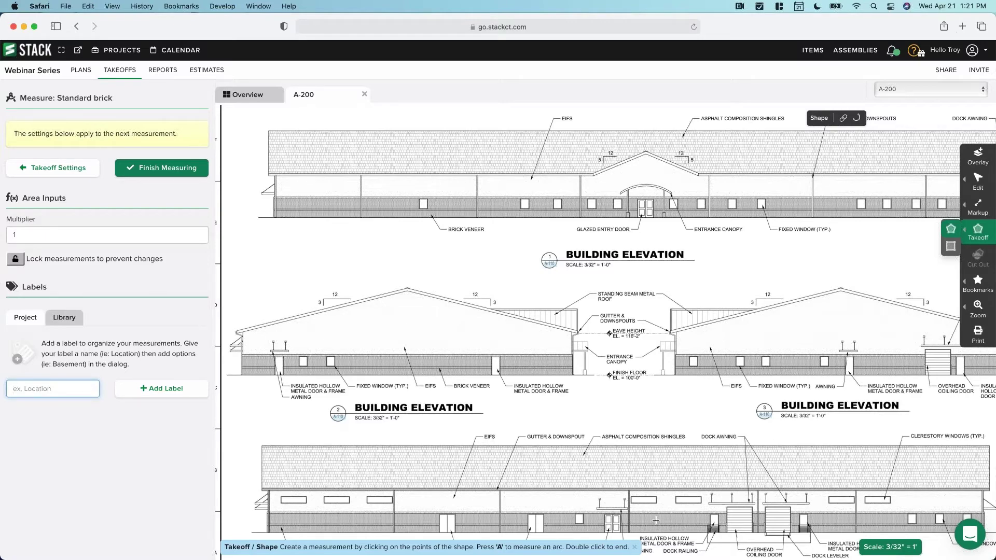
{"action": "type", "text": "elevation"}
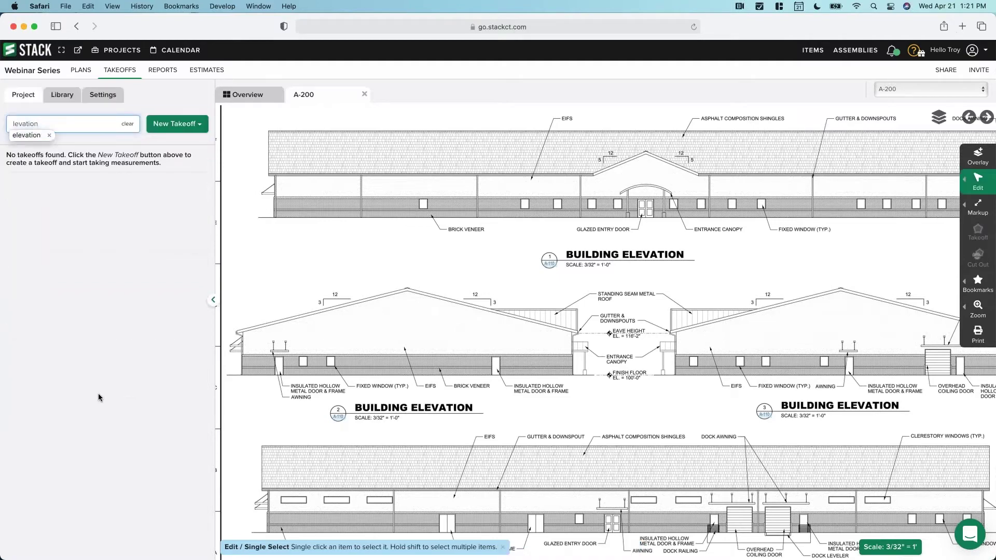
- Clear the takeoff search, resume measuring Standard brick, and type label name 'Elecation'
{"action": "left_click", "coordinate": [128, 124]}
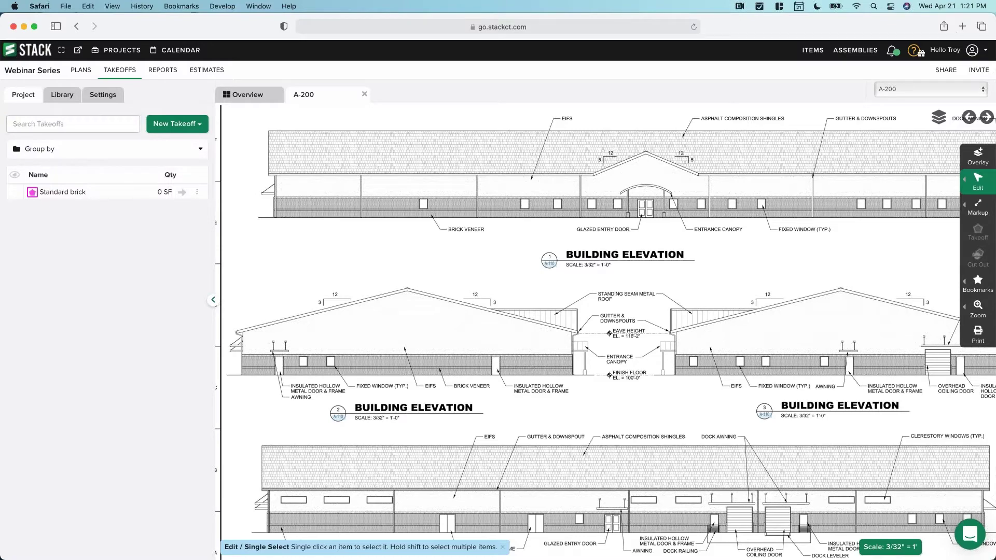
{"action": "left_click", "coordinate": [182, 192]}
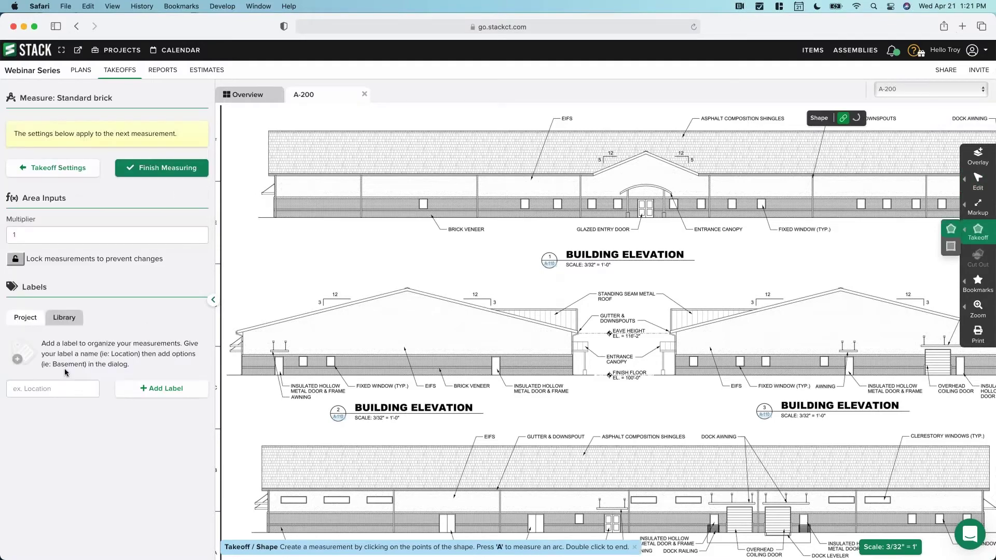
{"action": "left_click", "coordinate": [47, 388]}
{"action": "type", "text": "Elecation"}
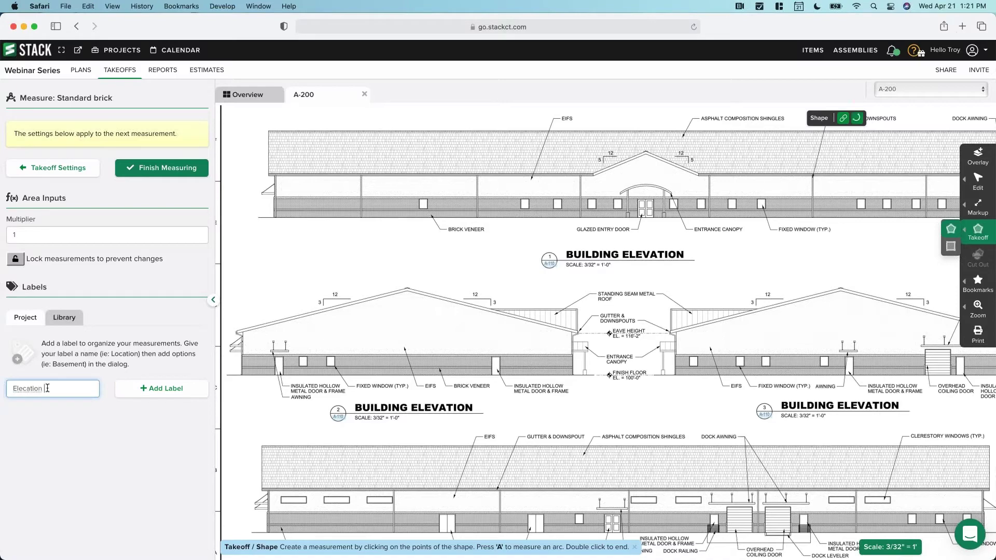